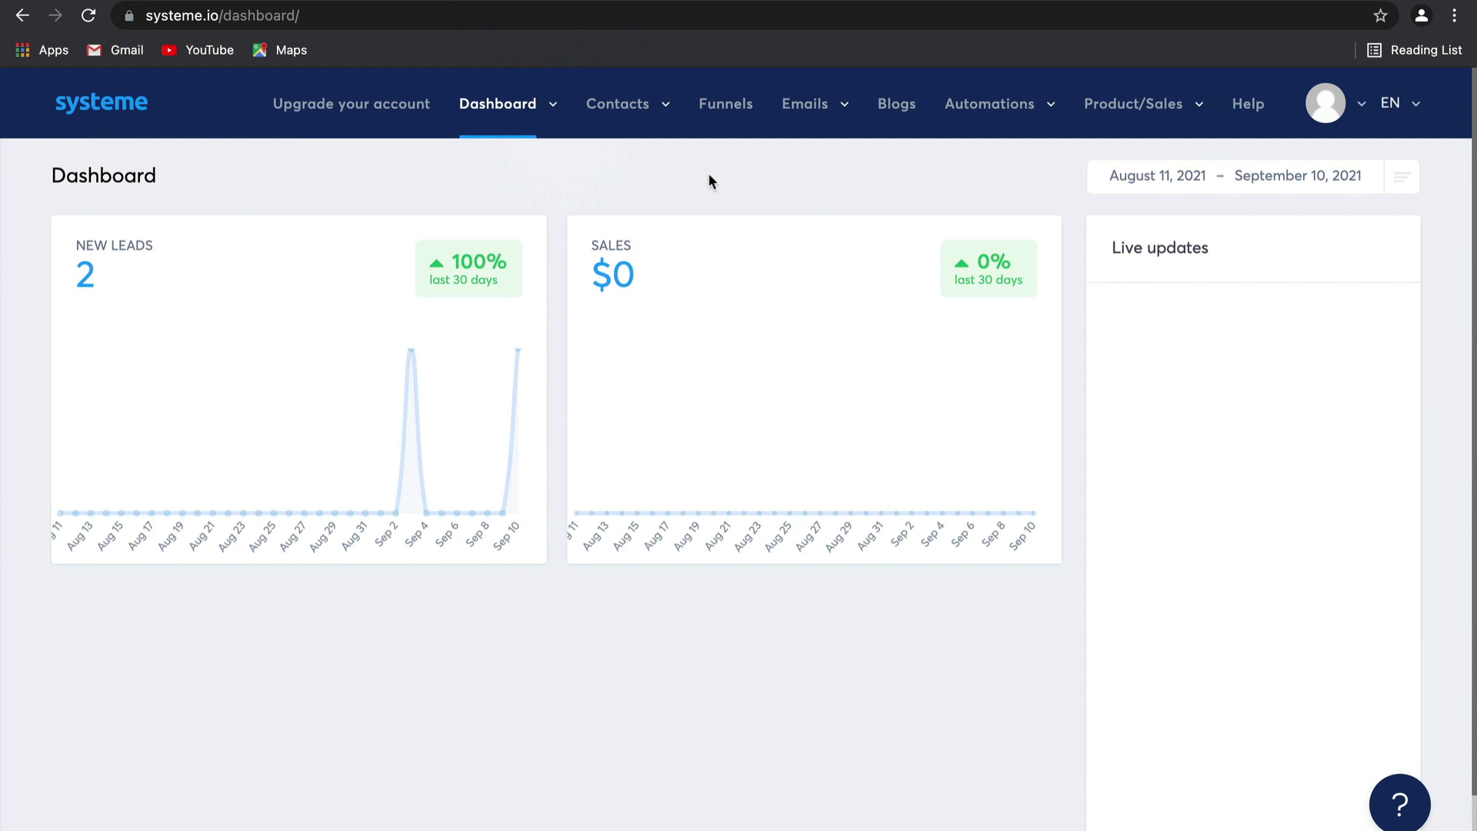
# Step: Go to the Funnels list from the top navigation
pyautogui.click(735, 106)
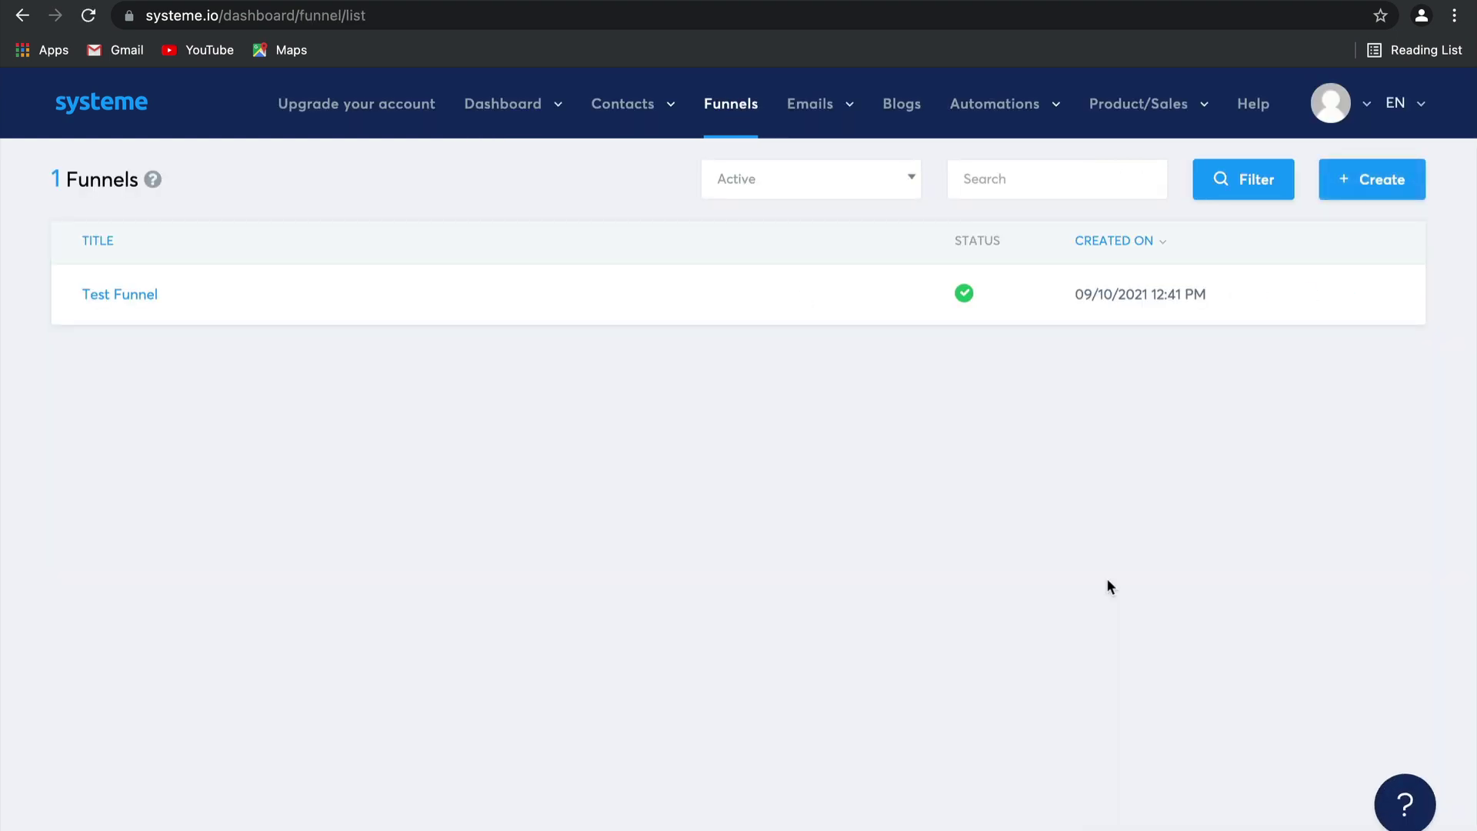
# Step: Create a funnel named 'List Building' of type Build an audience, with U.S. Dollar currency
pyautogui.click(1375, 185)
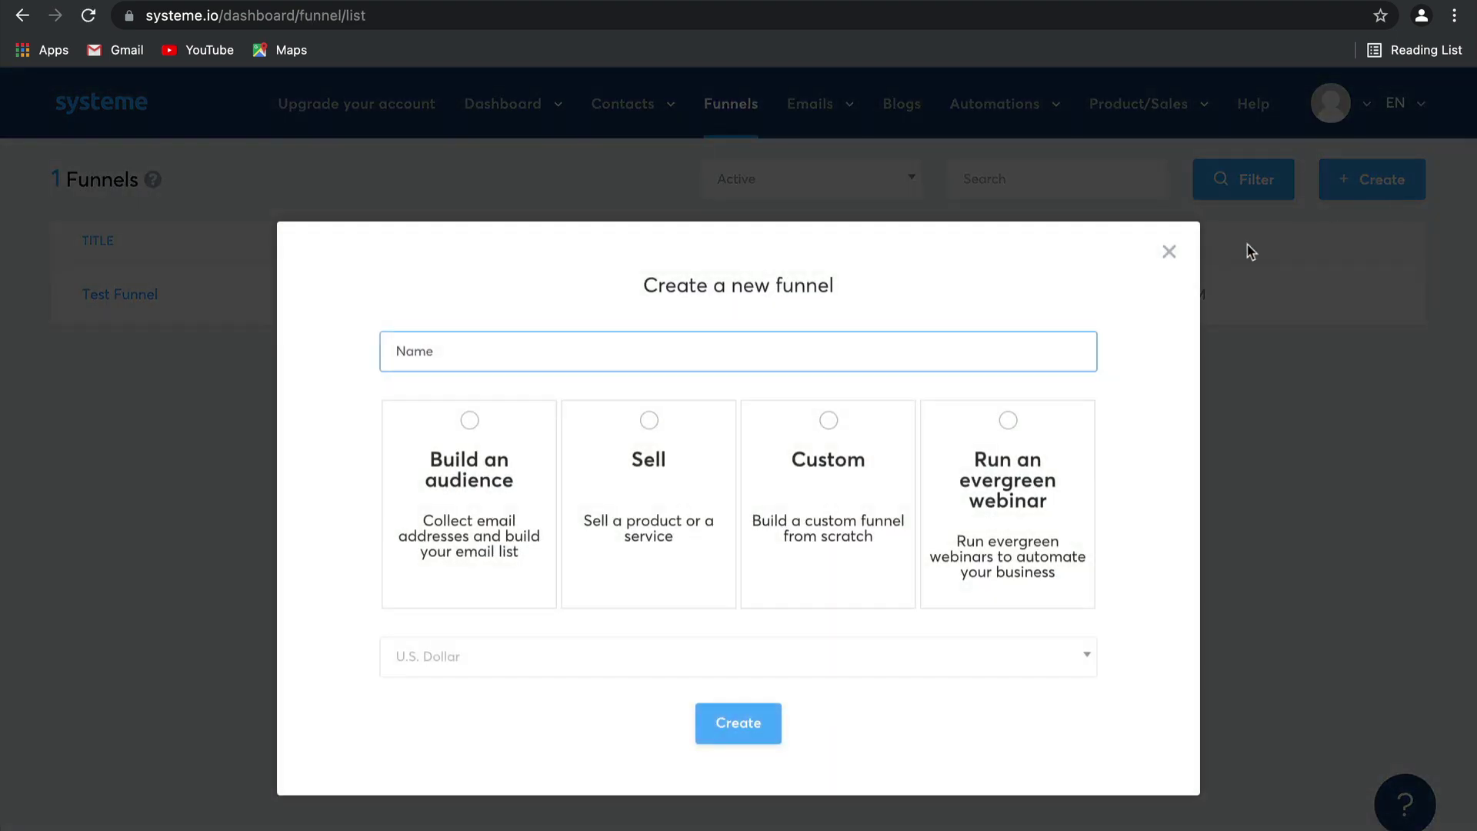
pyautogui.click(820, 362)
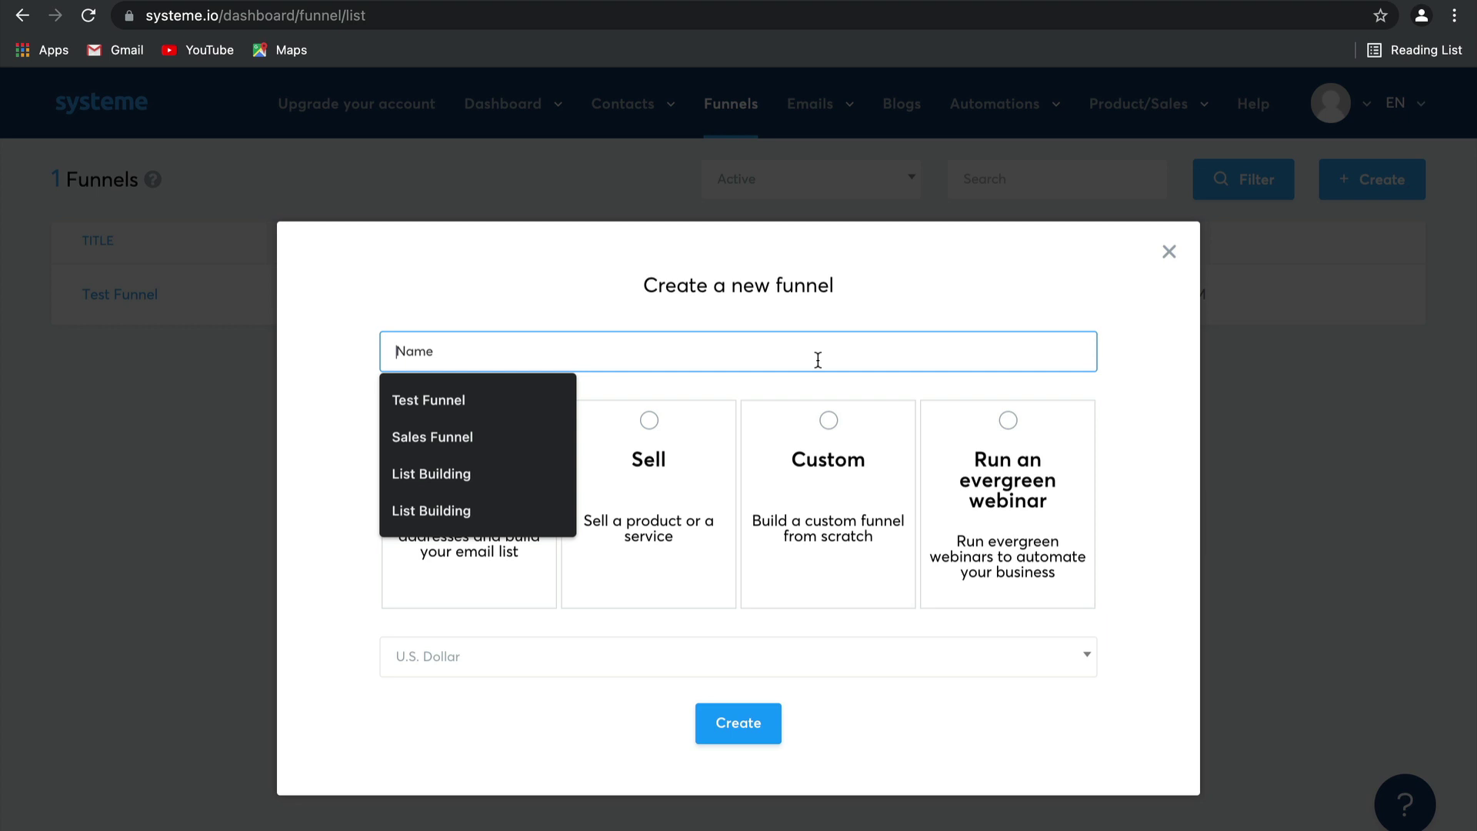
pyautogui.write('List Building')
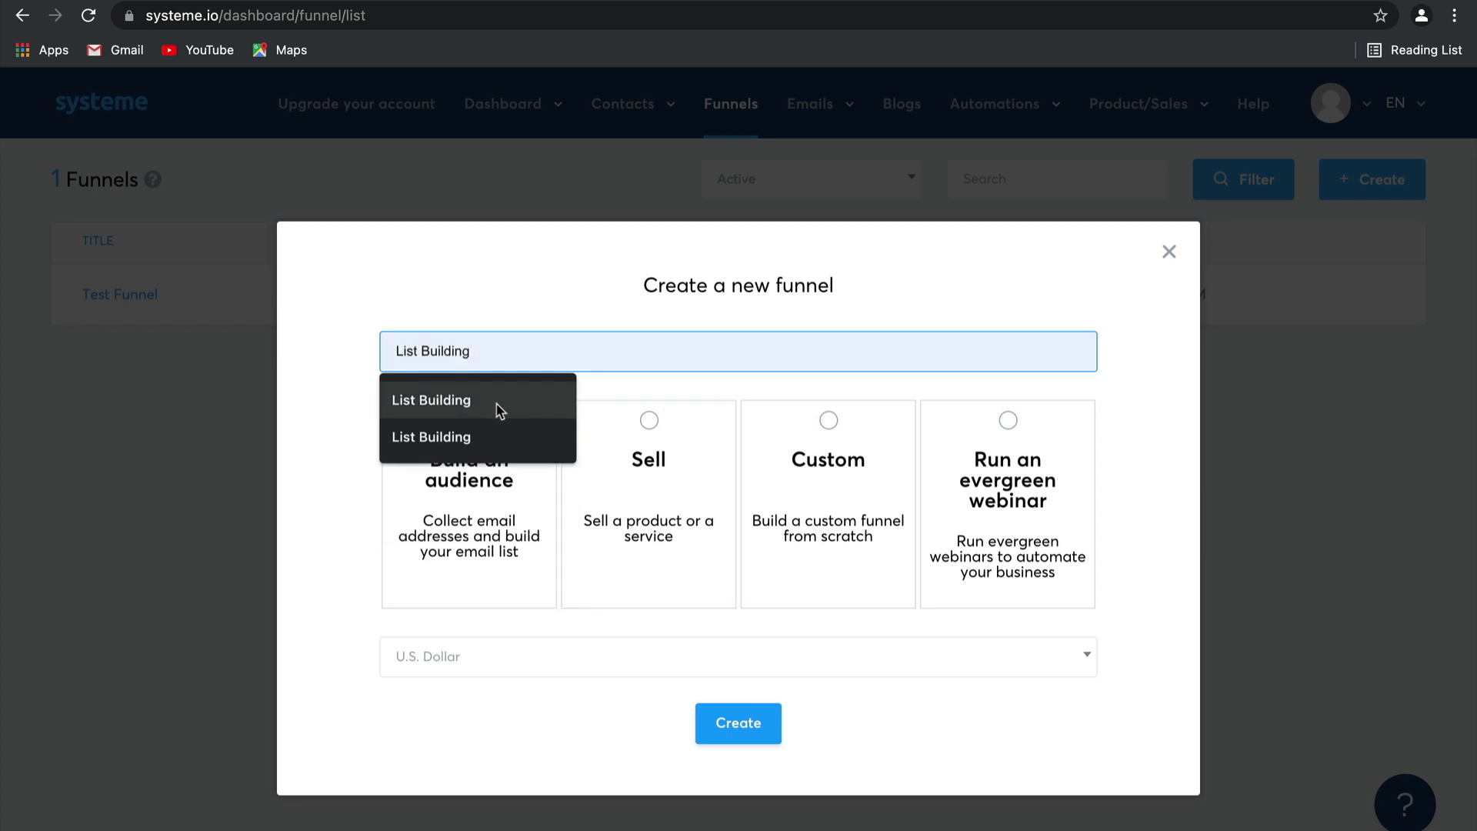
pyautogui.click(496, 408)
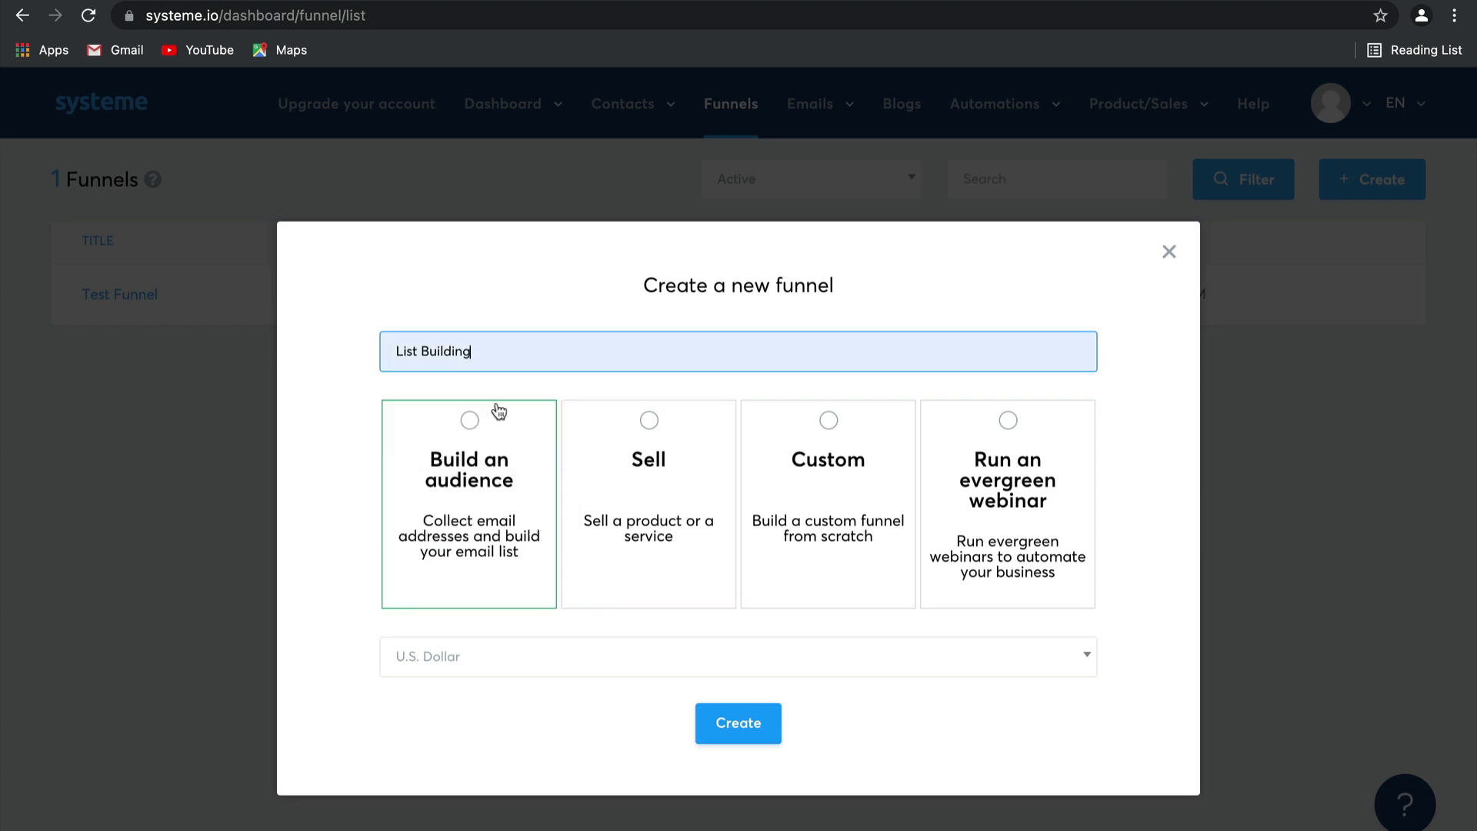
pyautogui.click(495, 501)
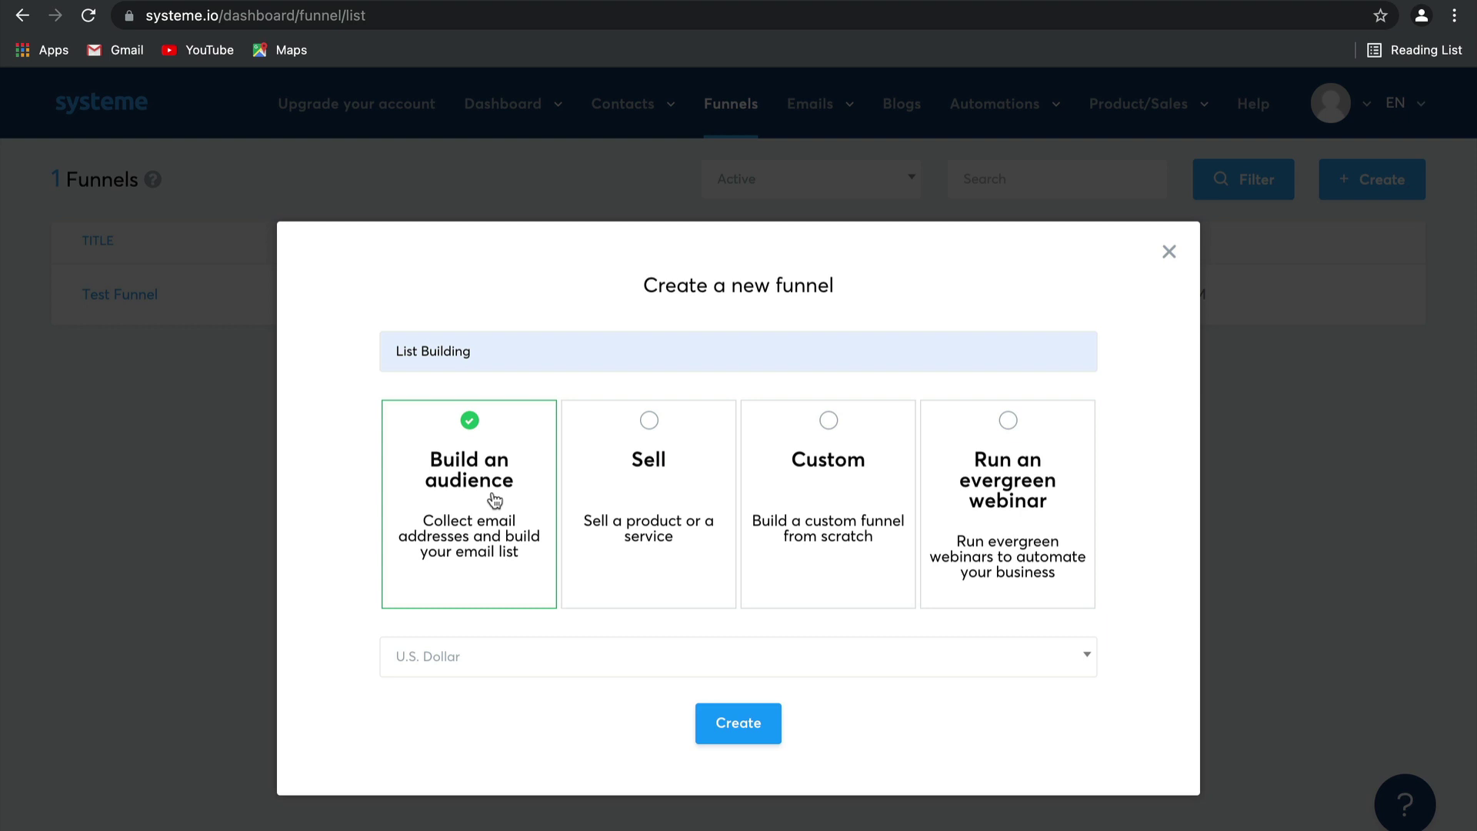
pyautogui.click(577, 648)
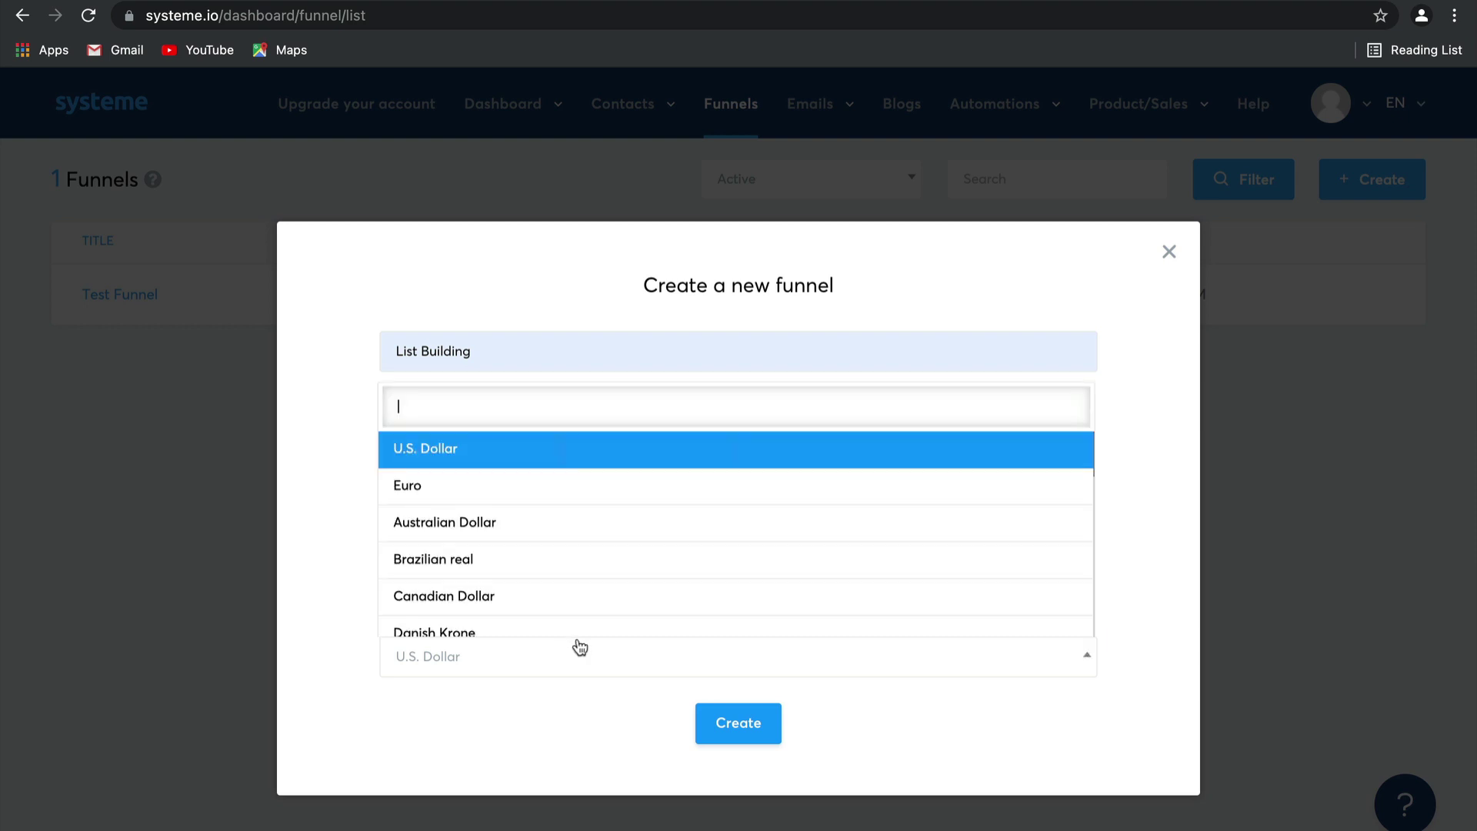
pyautogui.click(567, 462)
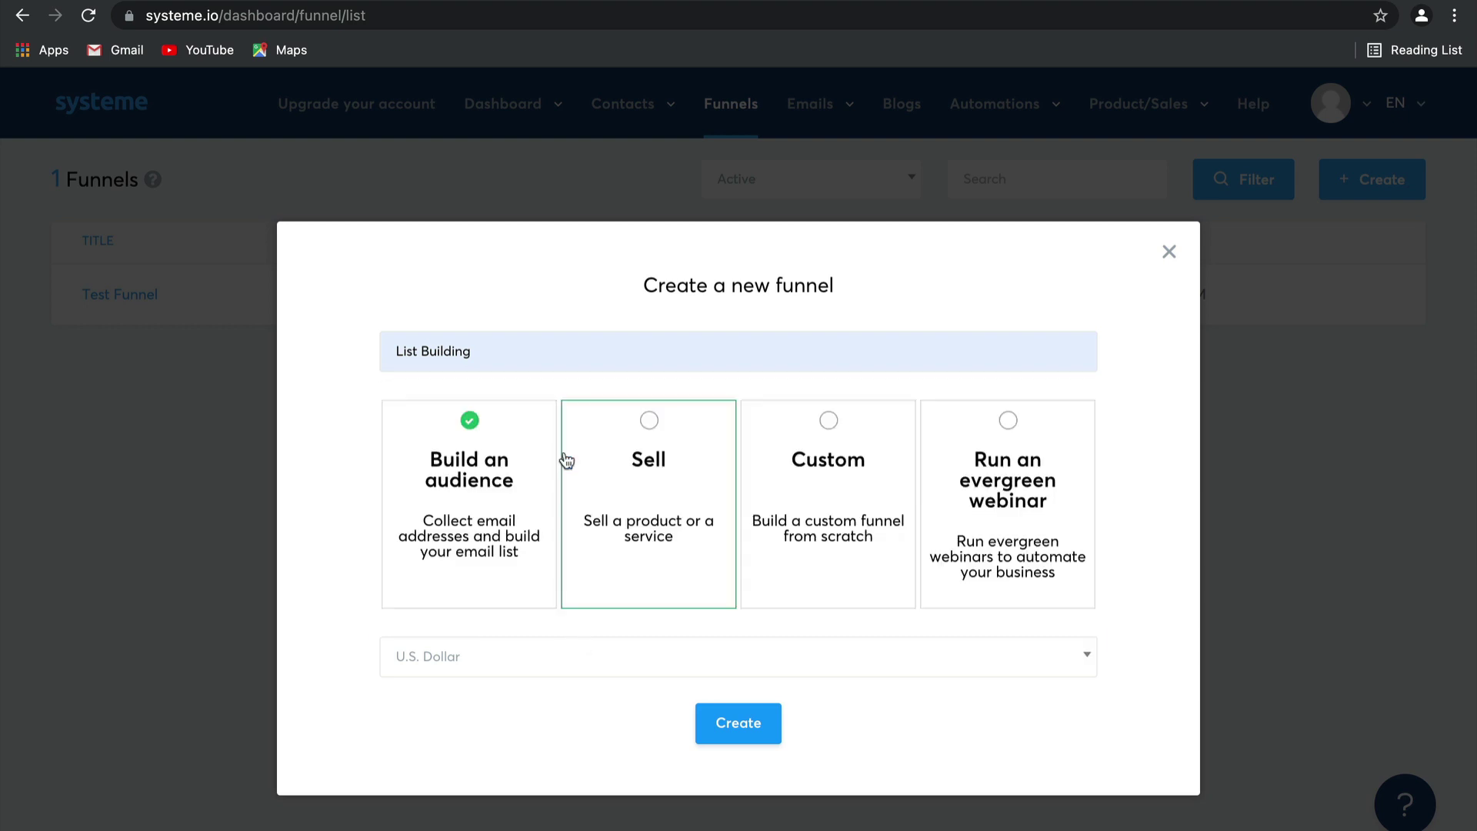
pyautogui.click(745, 726)
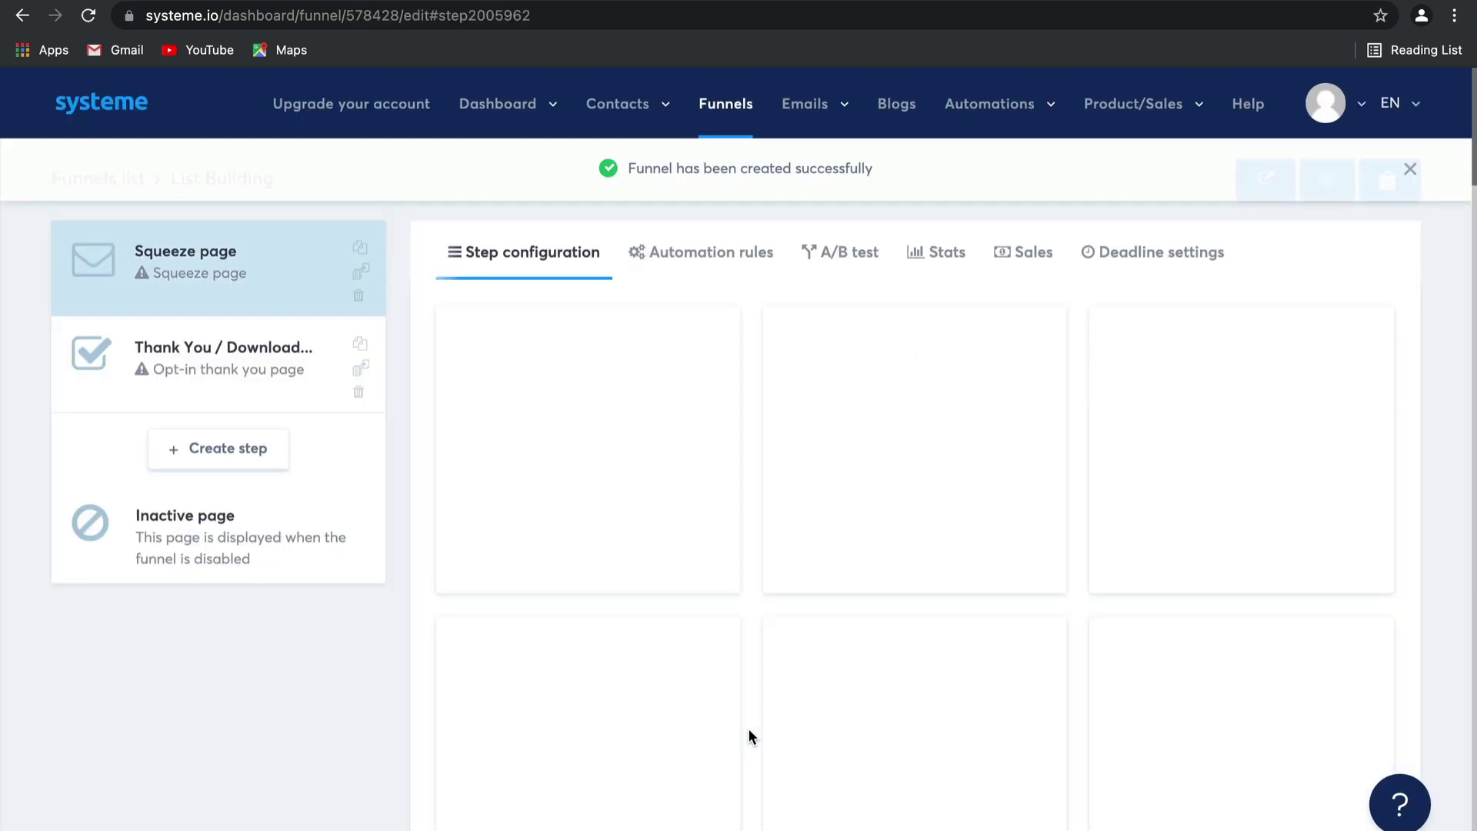
# Step: Dismiss the success notice and apply the dropshipping online course template to the Squeeze page
pyautogui.click(1410, 169)
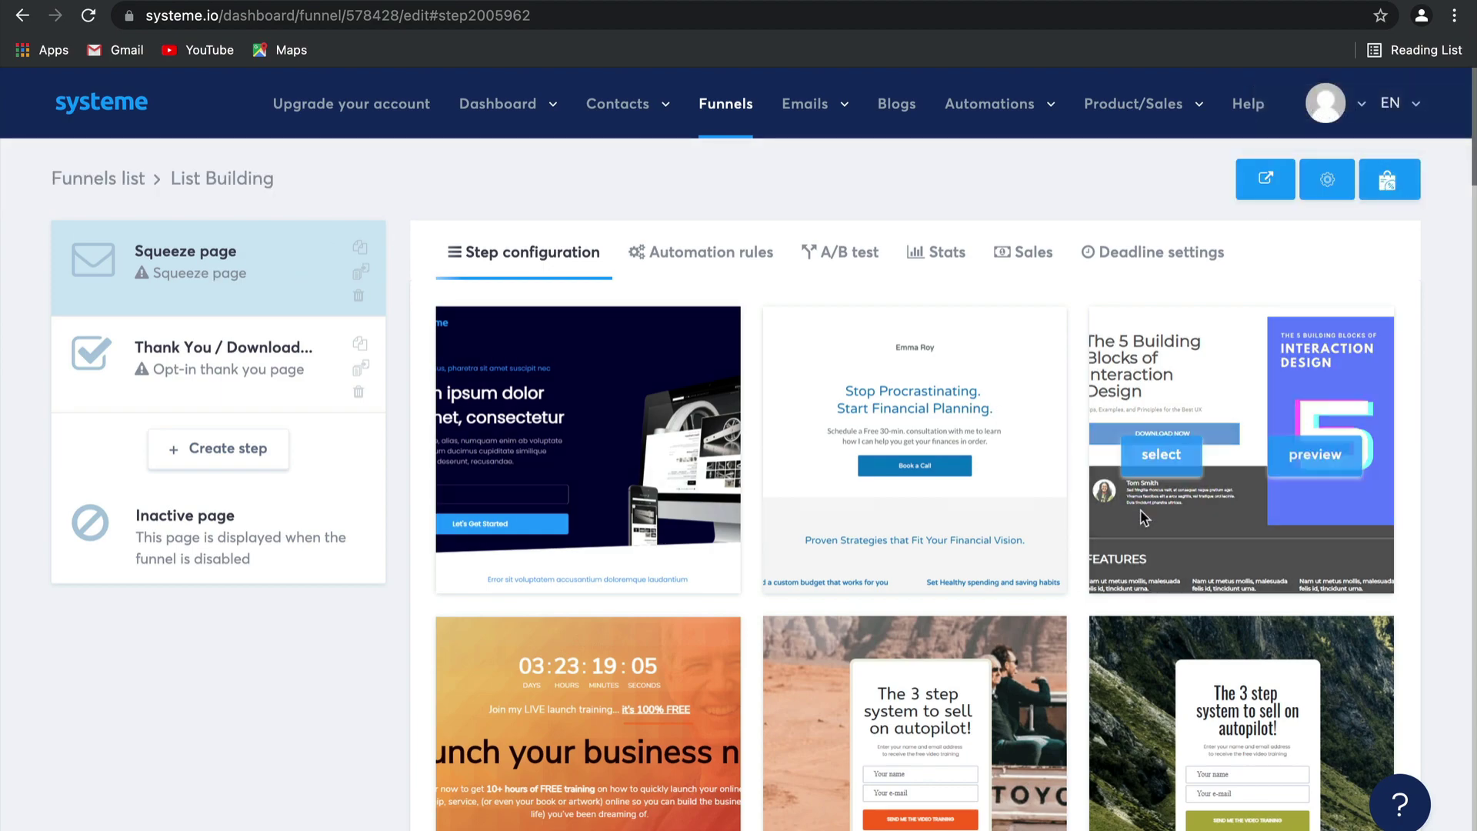
pyautogui.scroll(-10, 1147, 500)
pyautogui.scroll(-20, 1140, 509)
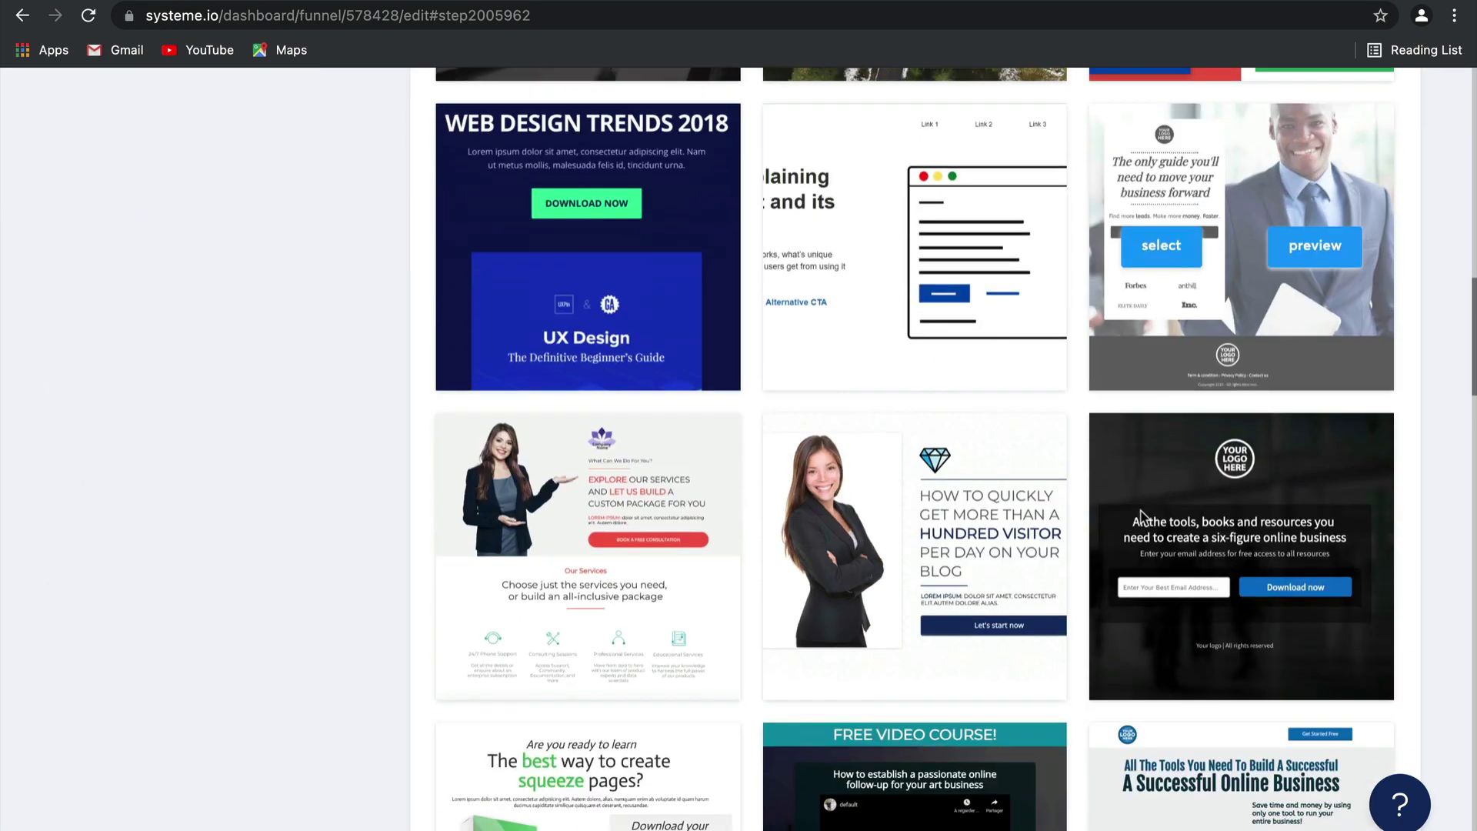
pyautogui.scroll(-15, 1141, 509)
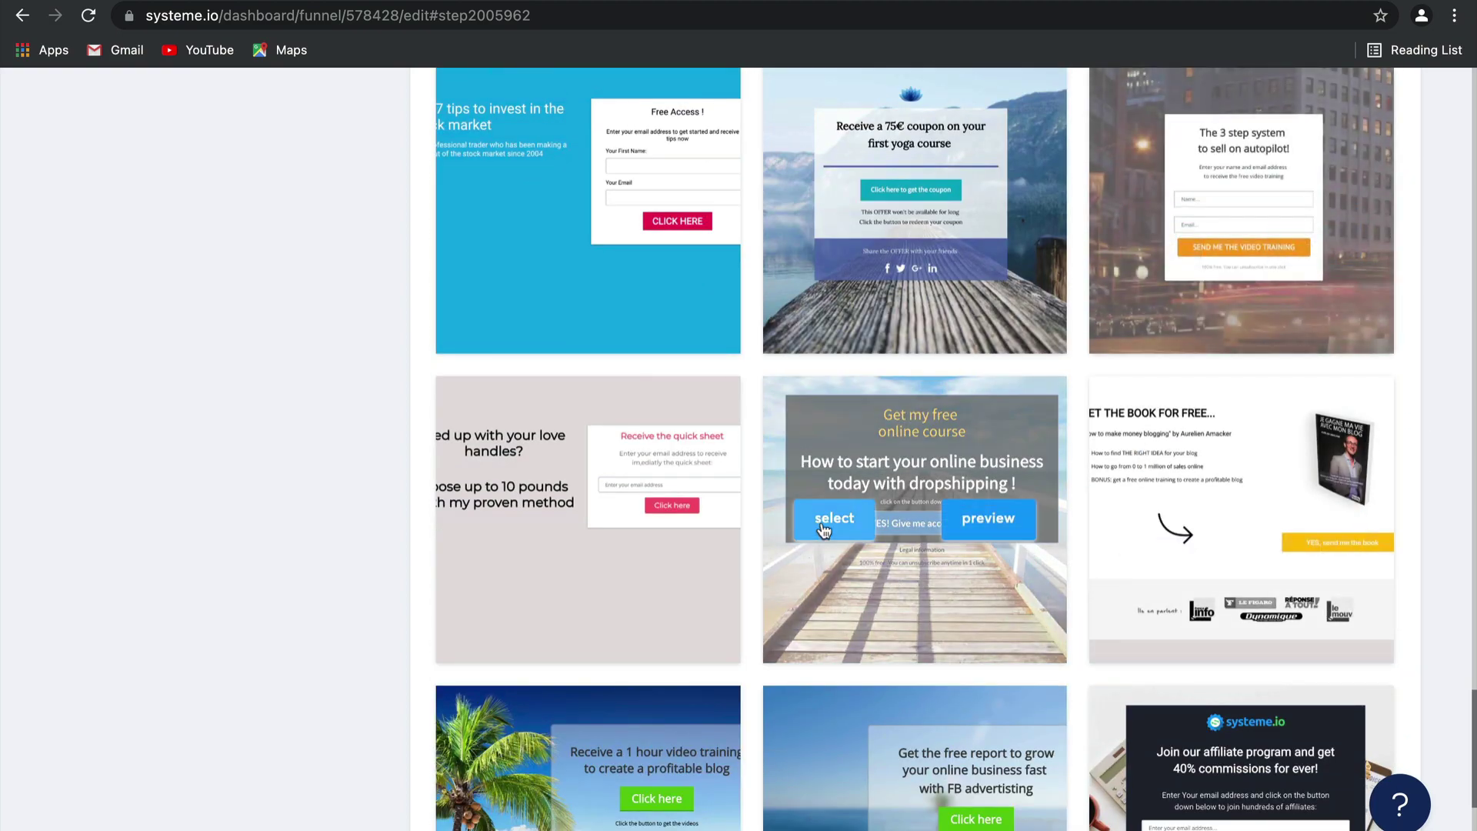
pyautogui.click(823, 523)
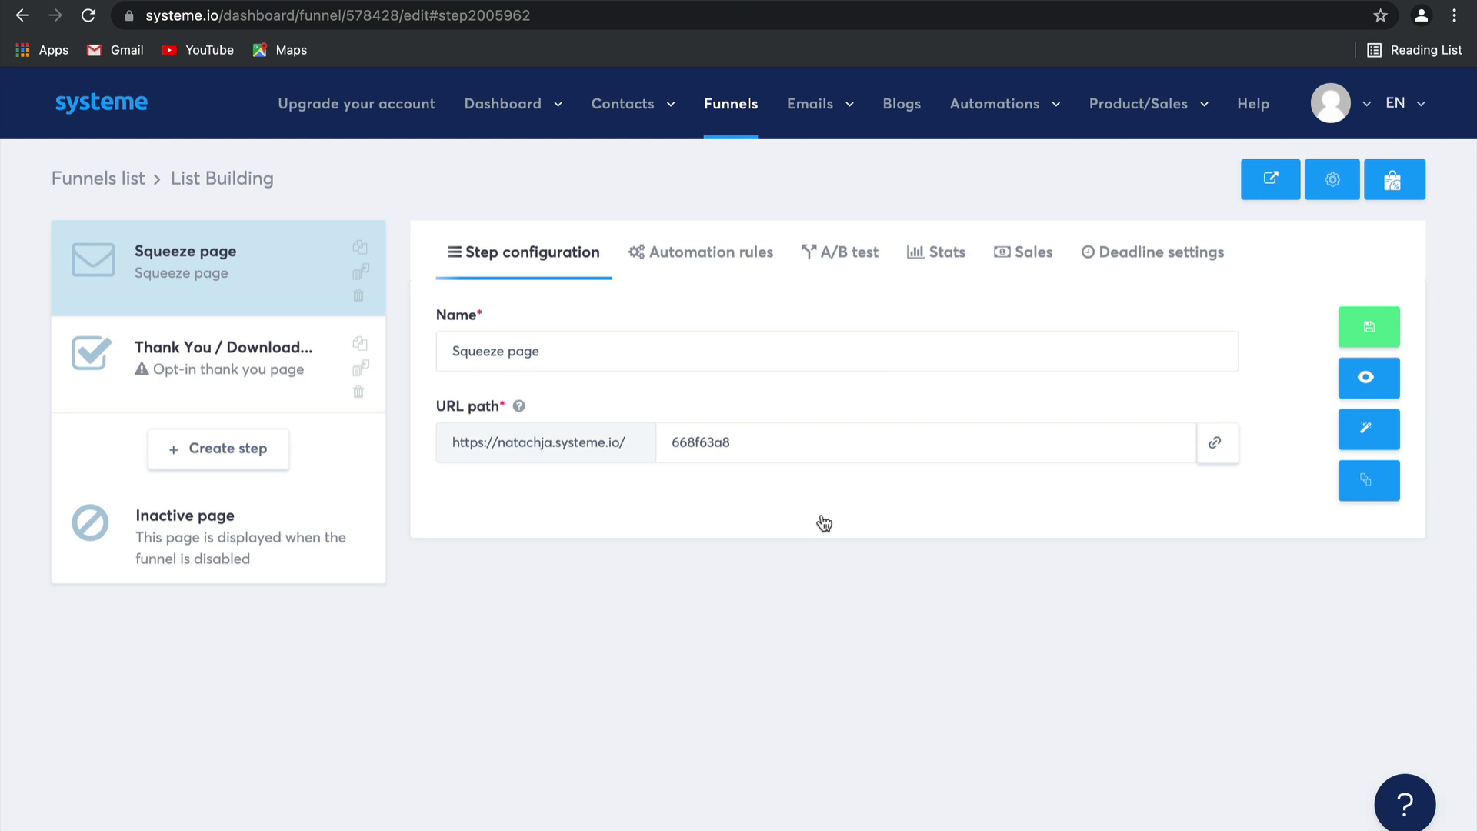
# Step: Apply a thank-you template to the Thank You / Download Page step, then return to the Squeeze page
pyautogui.click(269, 384)
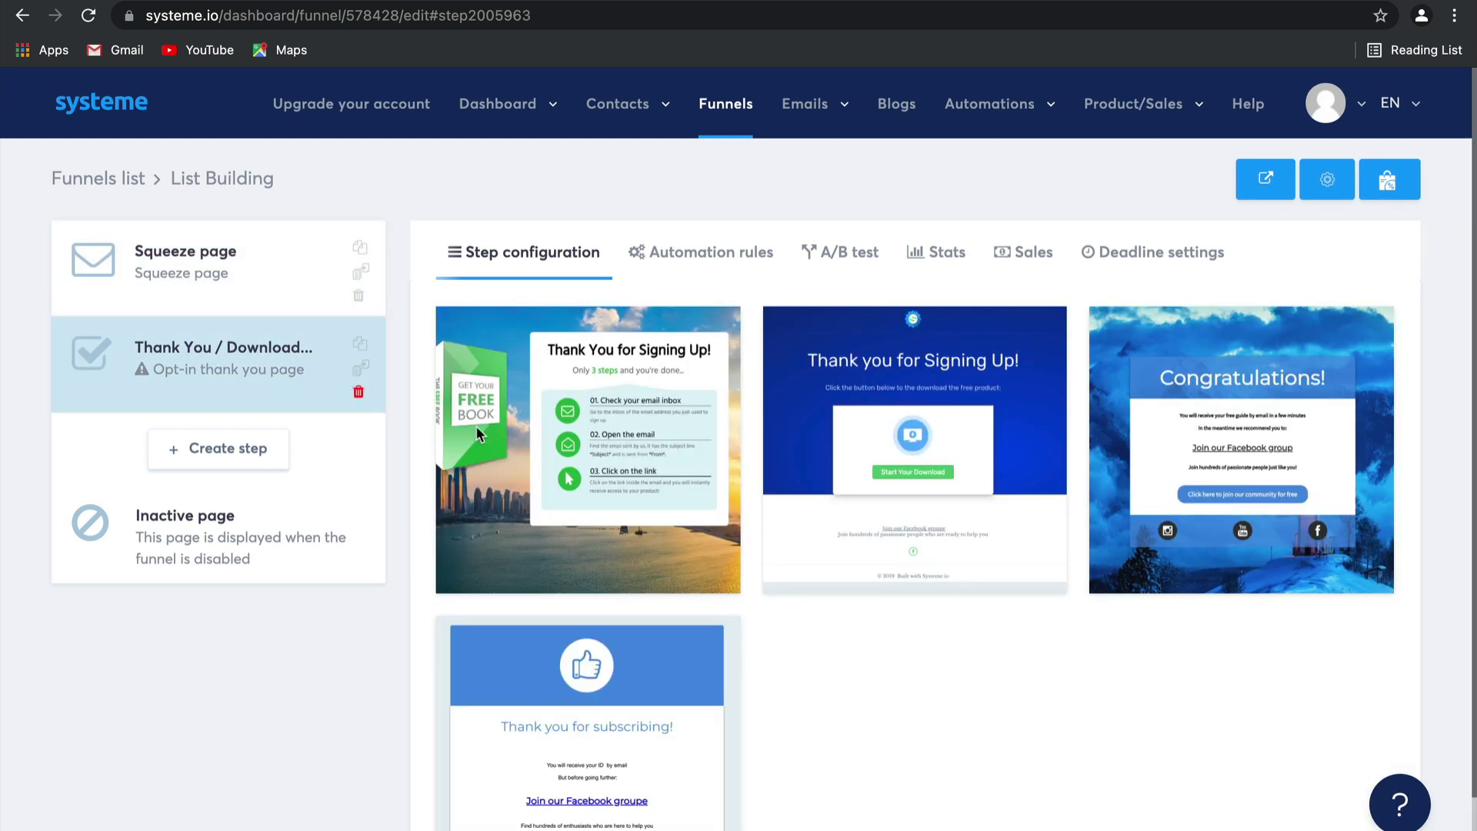
pyautogui.moveTo(704, 631)
pyautogui.click(517, 768)
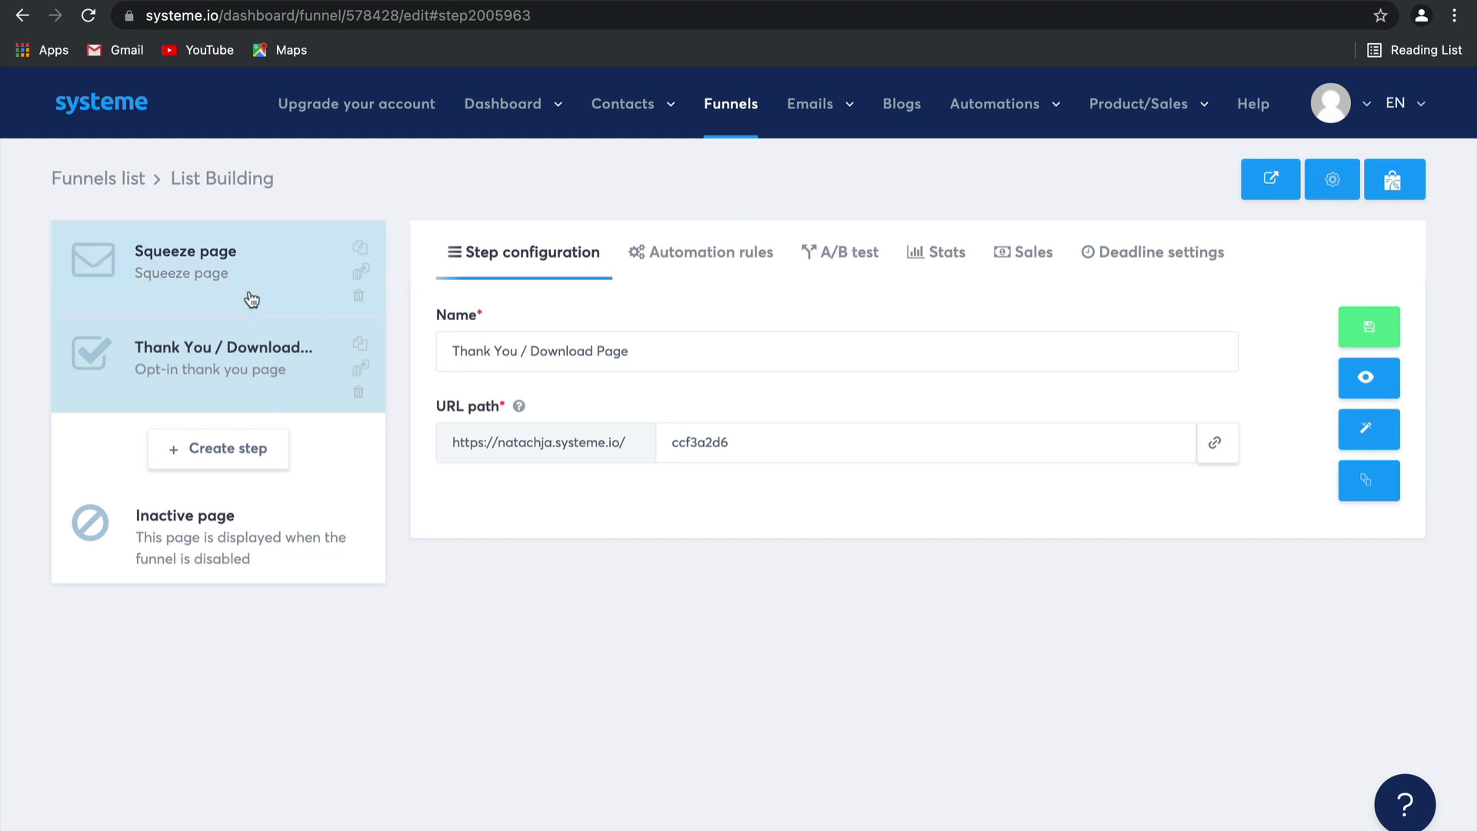
pyautogui.click(253, 299)
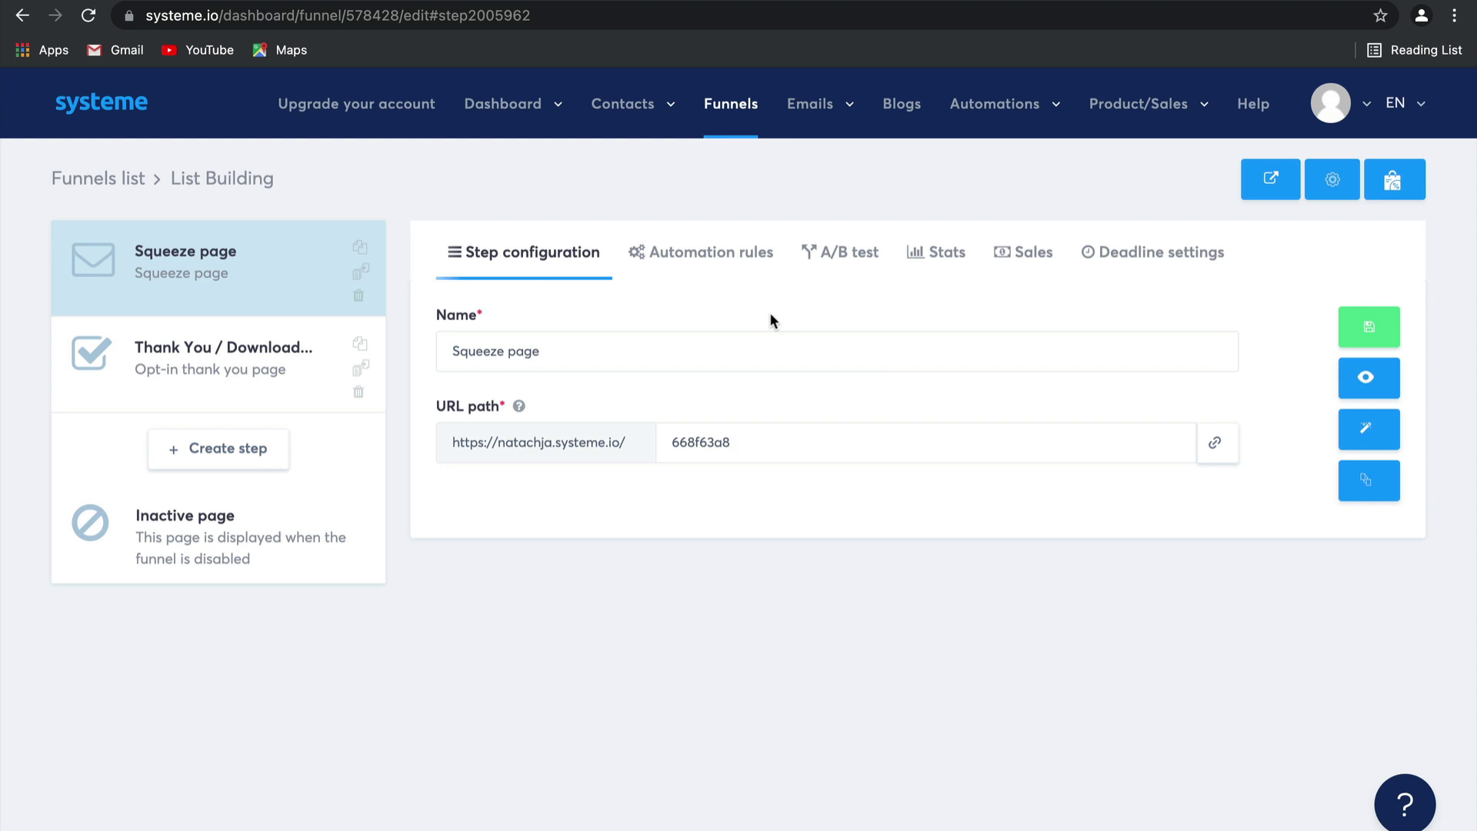
# Step: Start a Squeeze page automation rule with the Funnel step form subscribed trigger
pyautogui.click(745, 260)
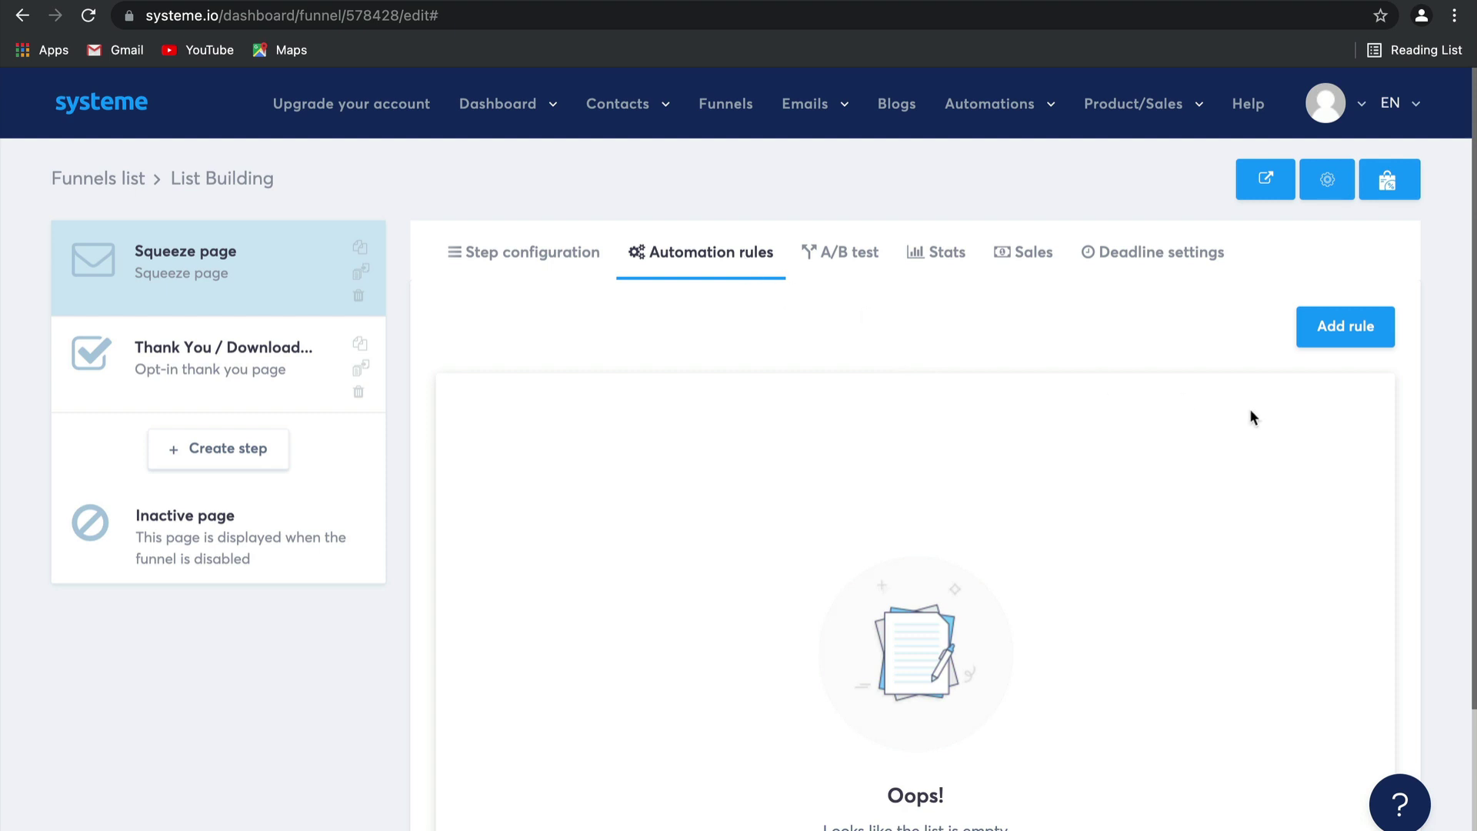
pyautogui.click(1344, 341)
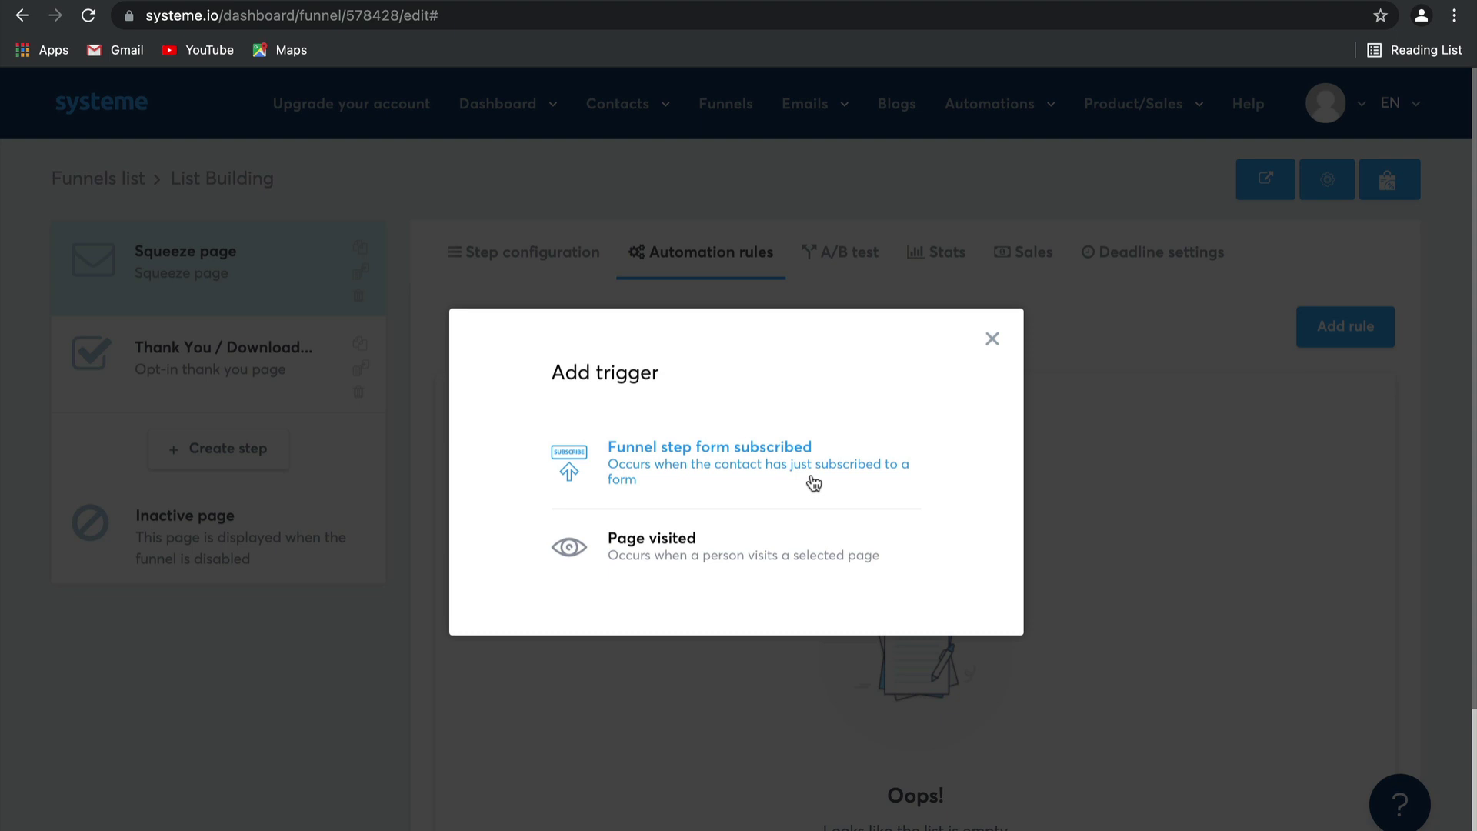
pyautogui.click(752, 469)
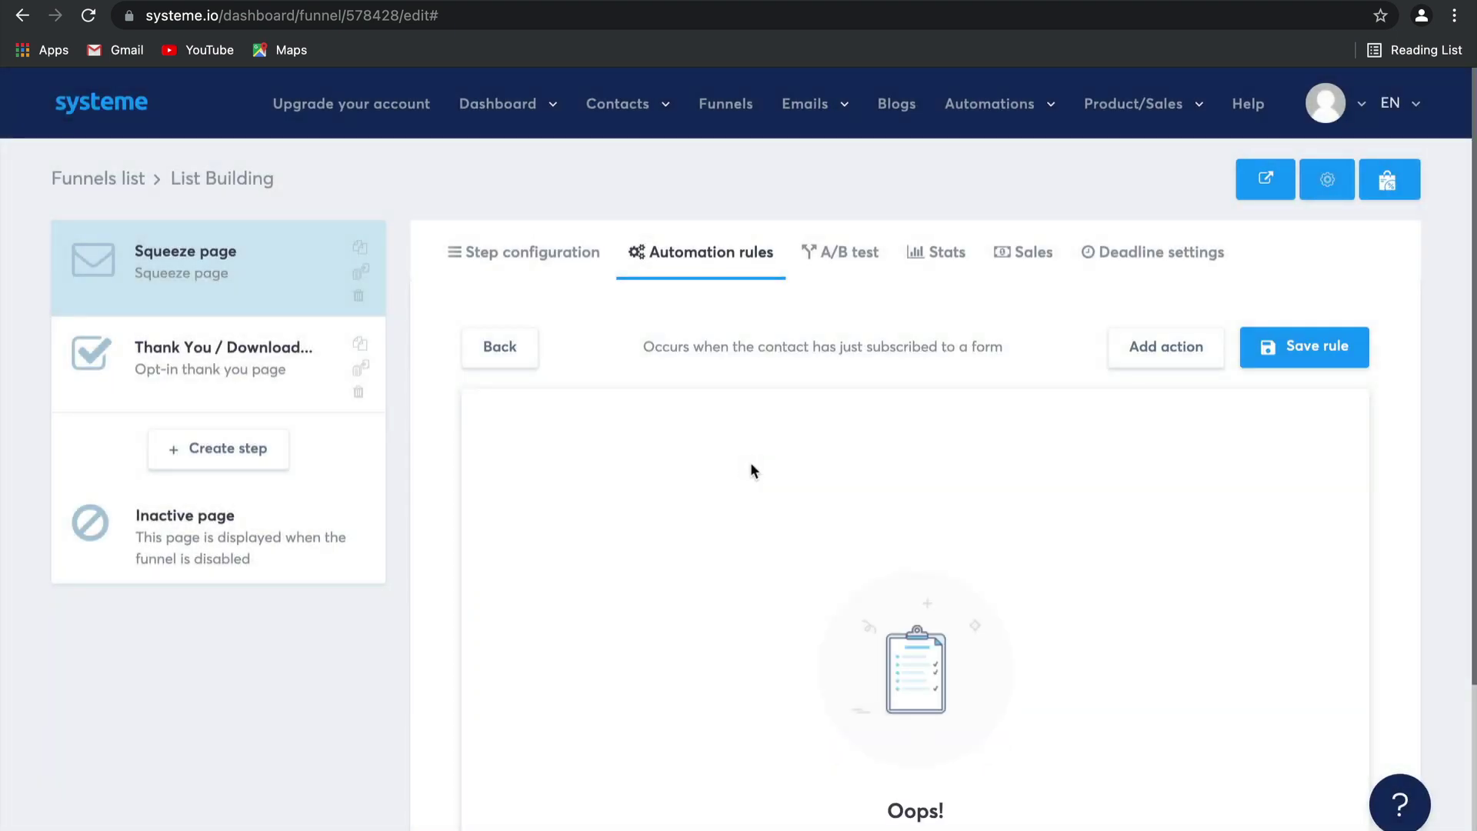
pyautogui.scroll(-2, 931, 505)
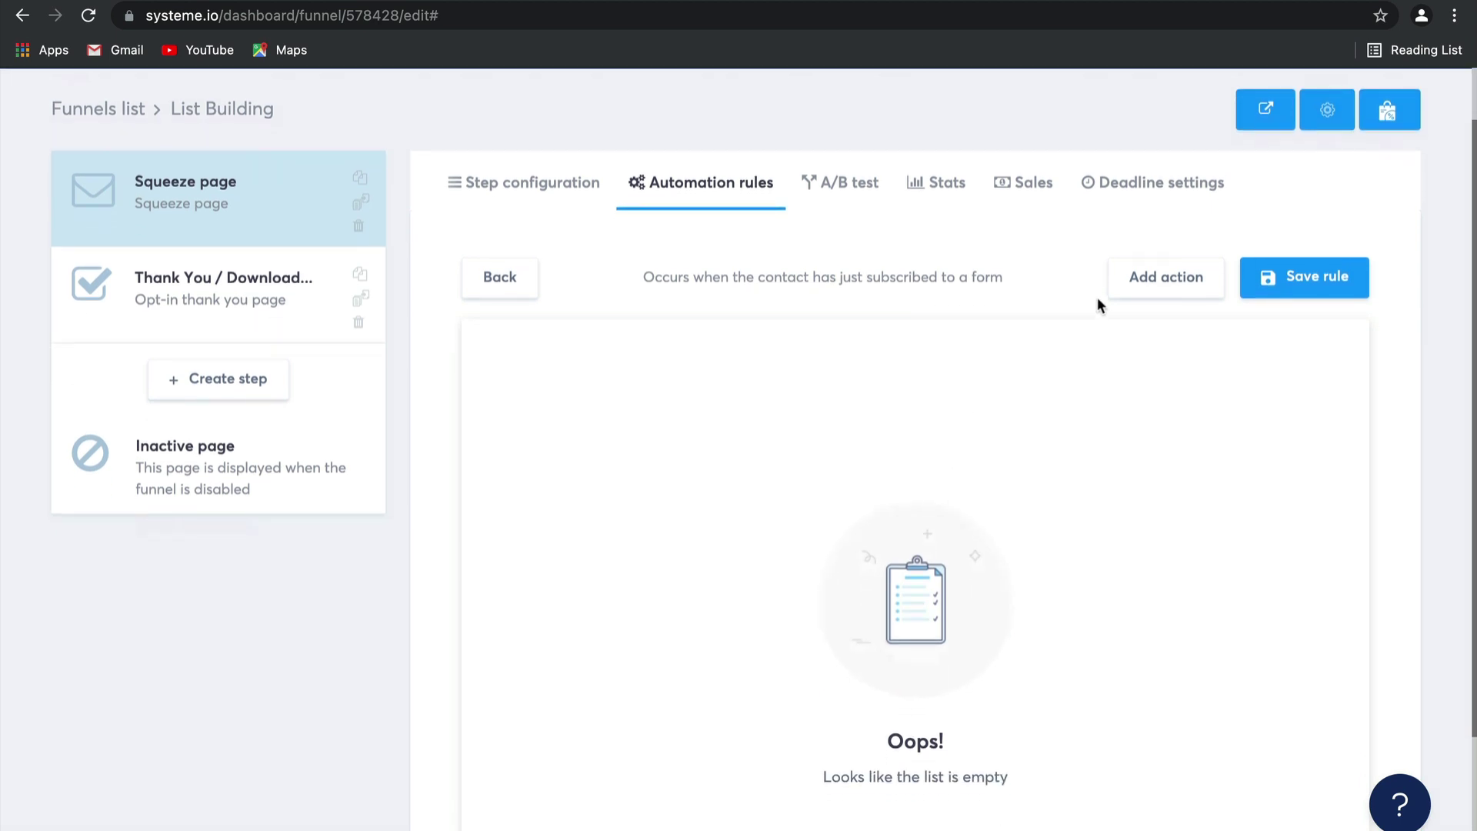
# Step: Make the rule's action Add a tag with the Blog - leads tag, and save the rule
pyautogui.click(1166, 278)
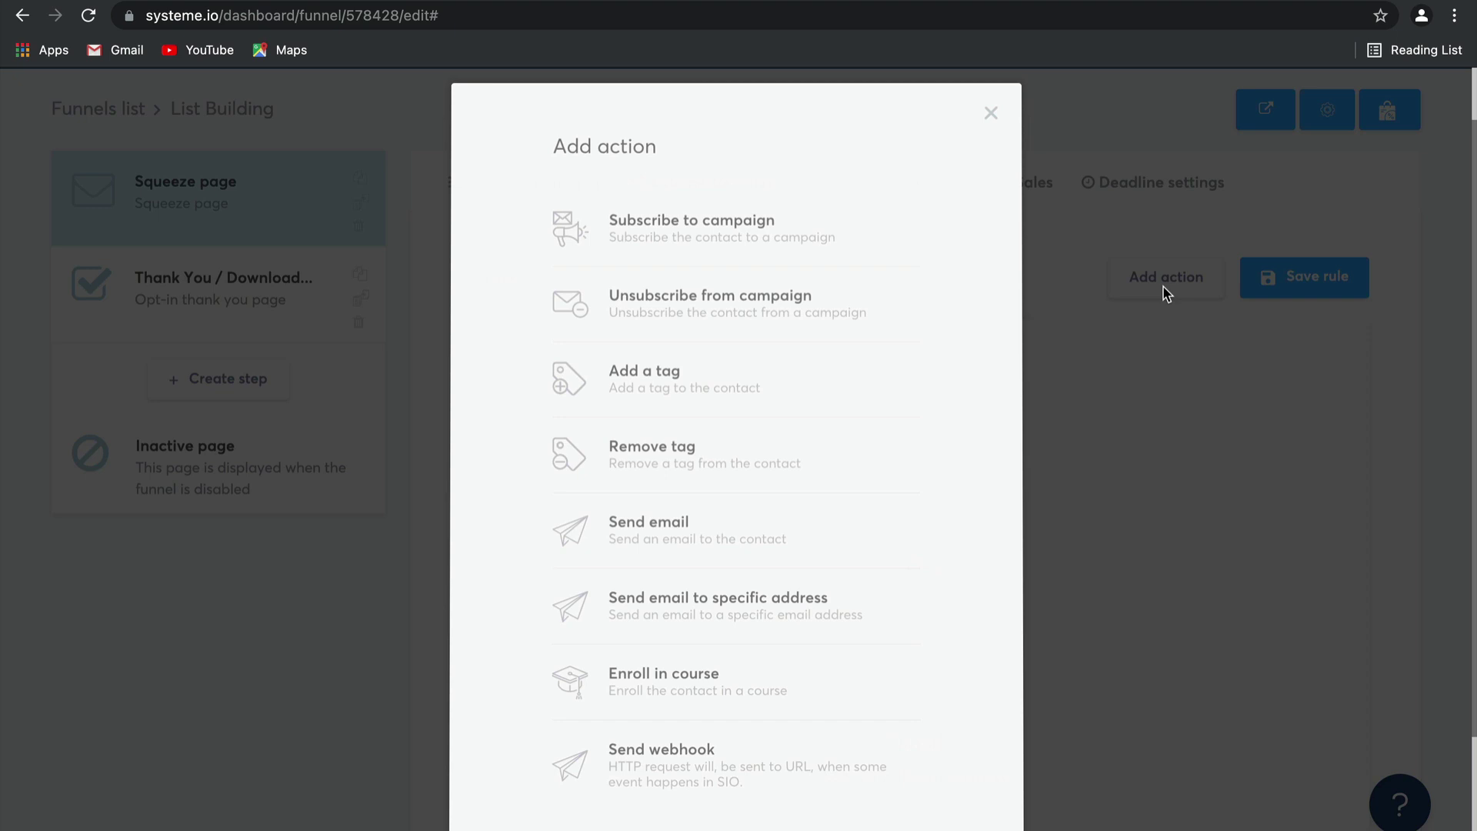
pyautogui.click(768, 389)
pyautogui.click(959, 485)
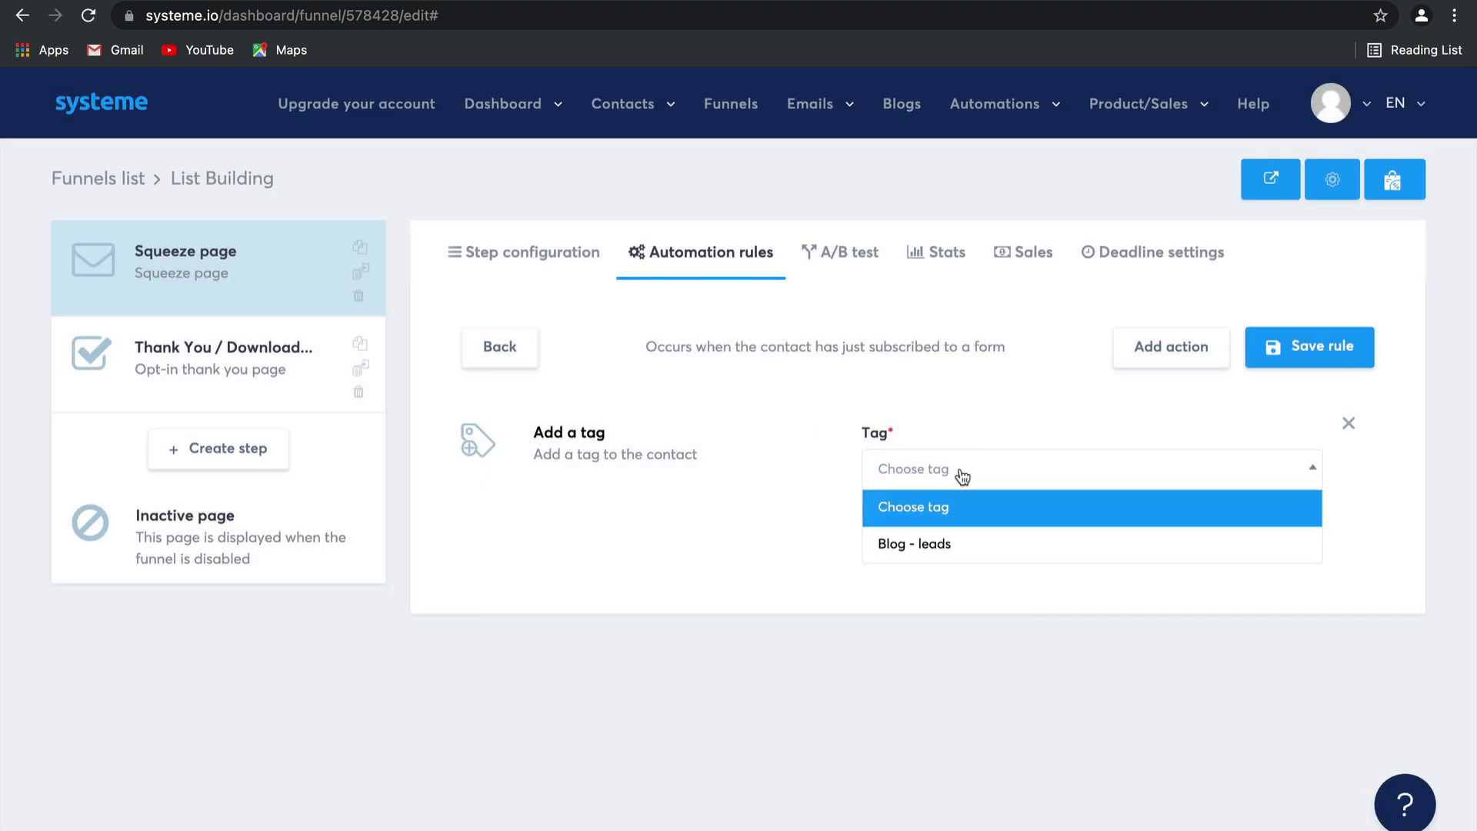
pyautogui.click(967, 555)
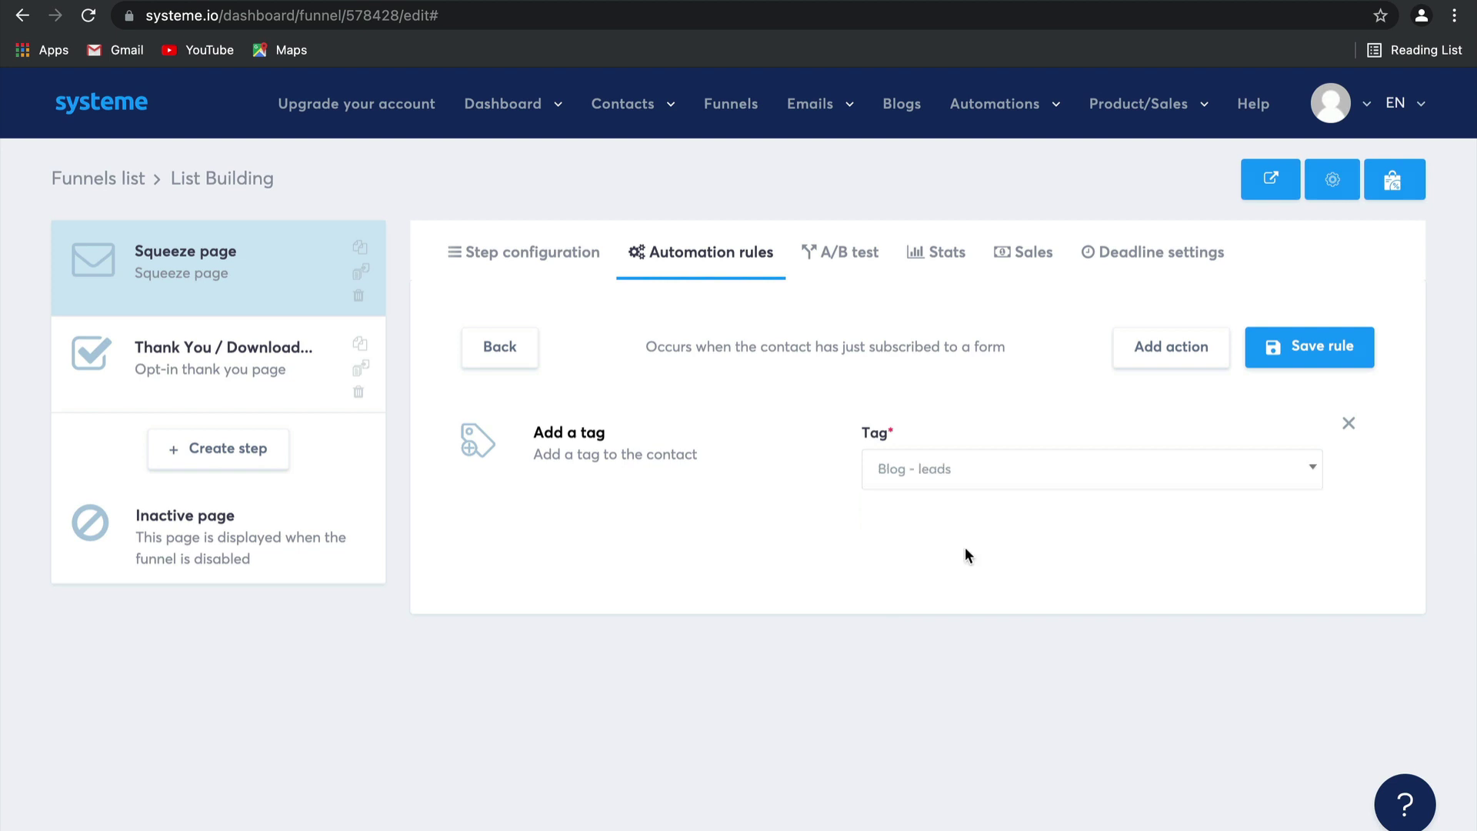
pyautogui.click(1282, 343)
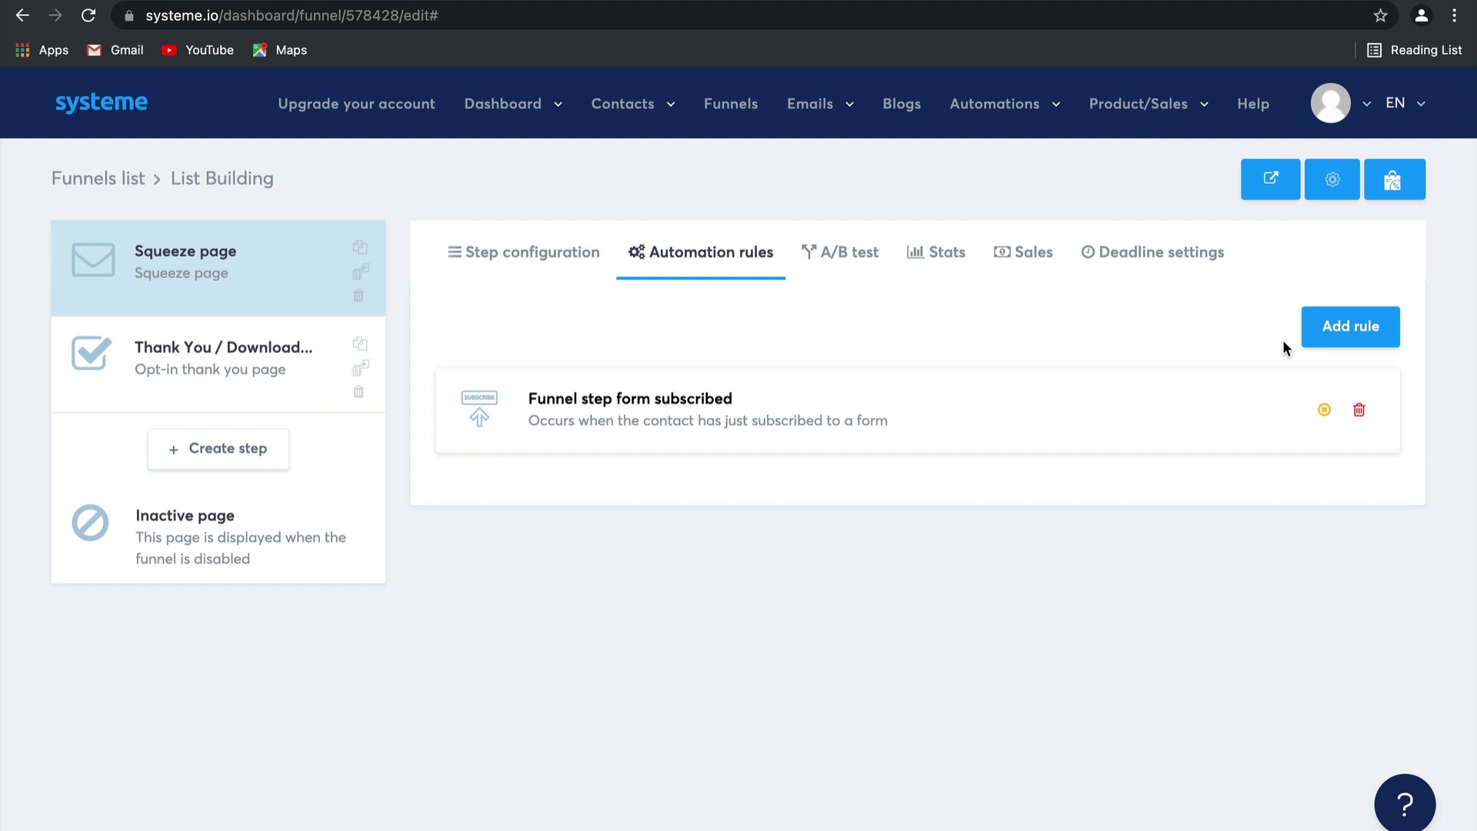
pyautogui.moveTo(1012, 117)
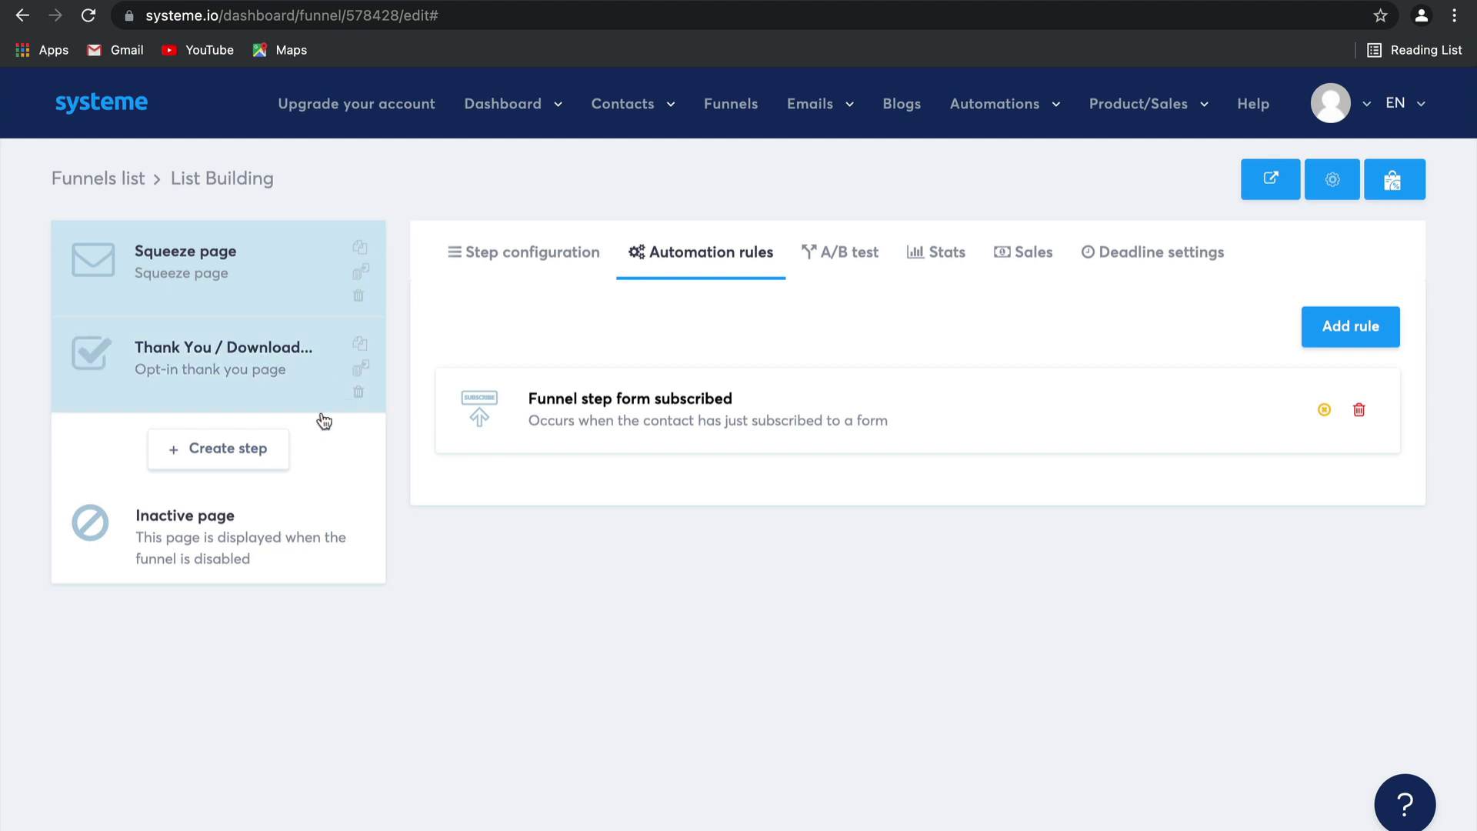
# Step: Add an Inline form step named 'Opt in form' to the List Building funnel
pyautogui.click(197, 450)
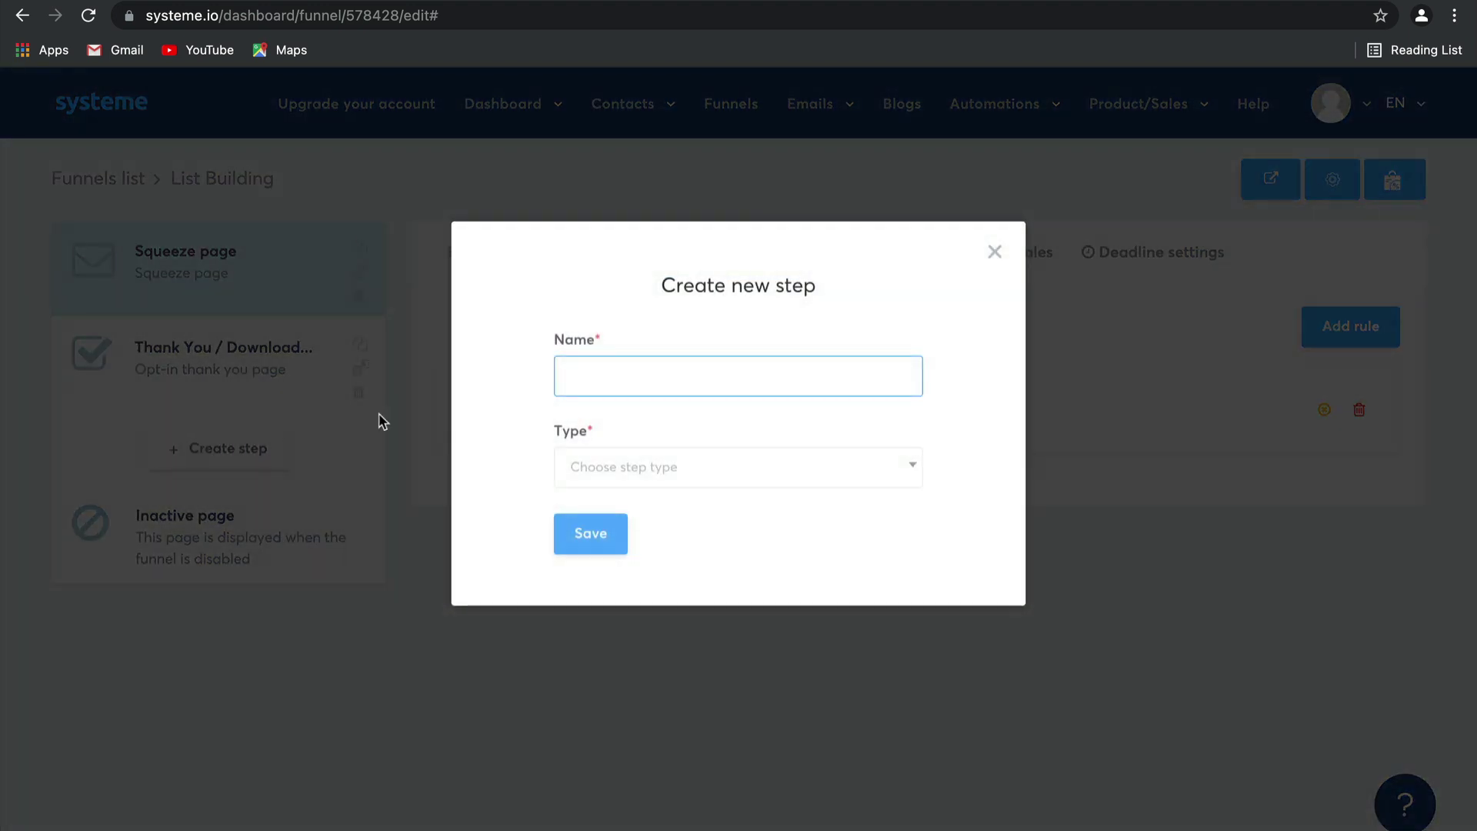
pyautogui.click(724, 383)
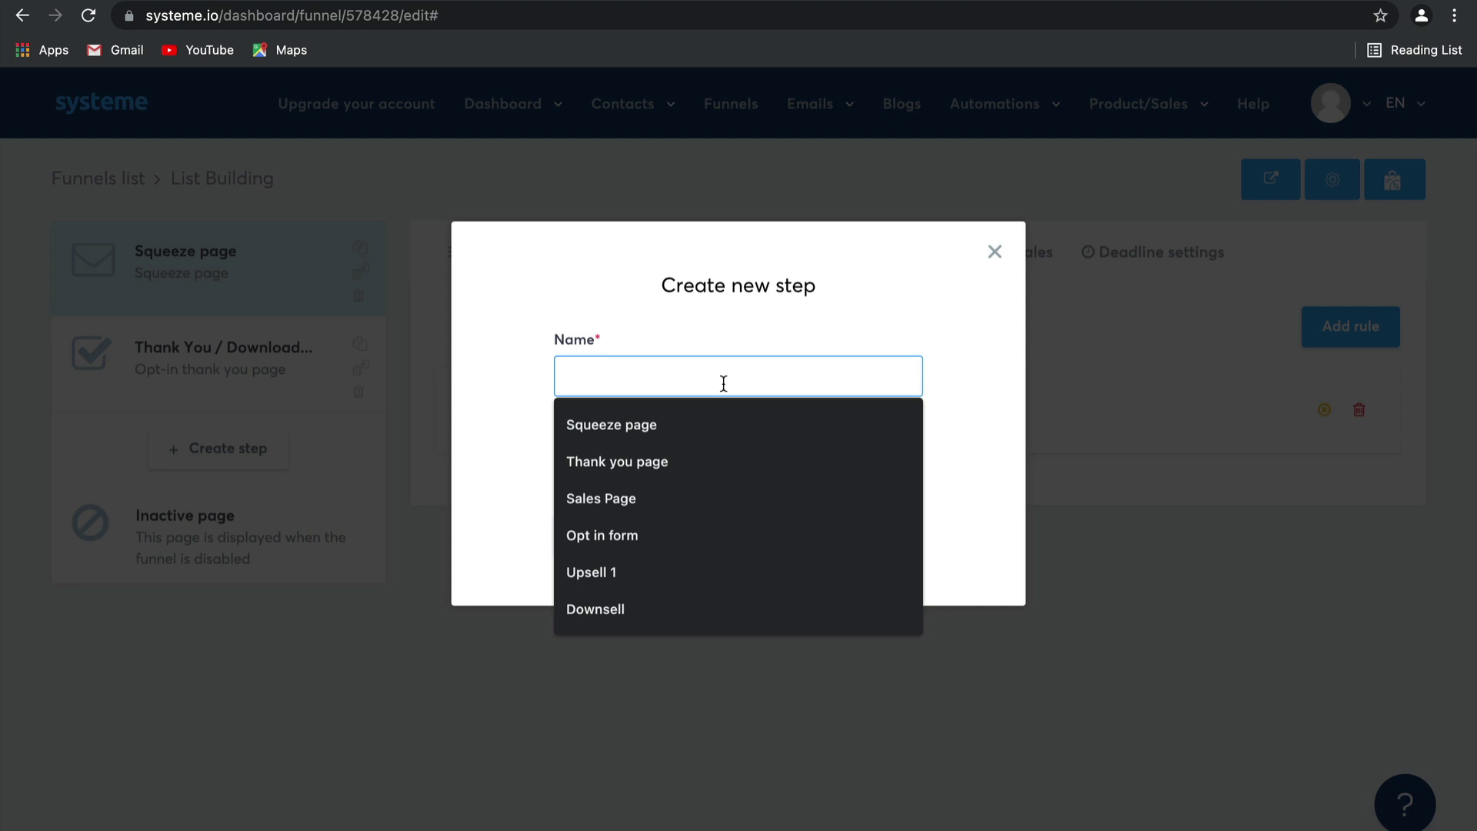
pyautogui.write('o')
pyautogui.click(715, 420)
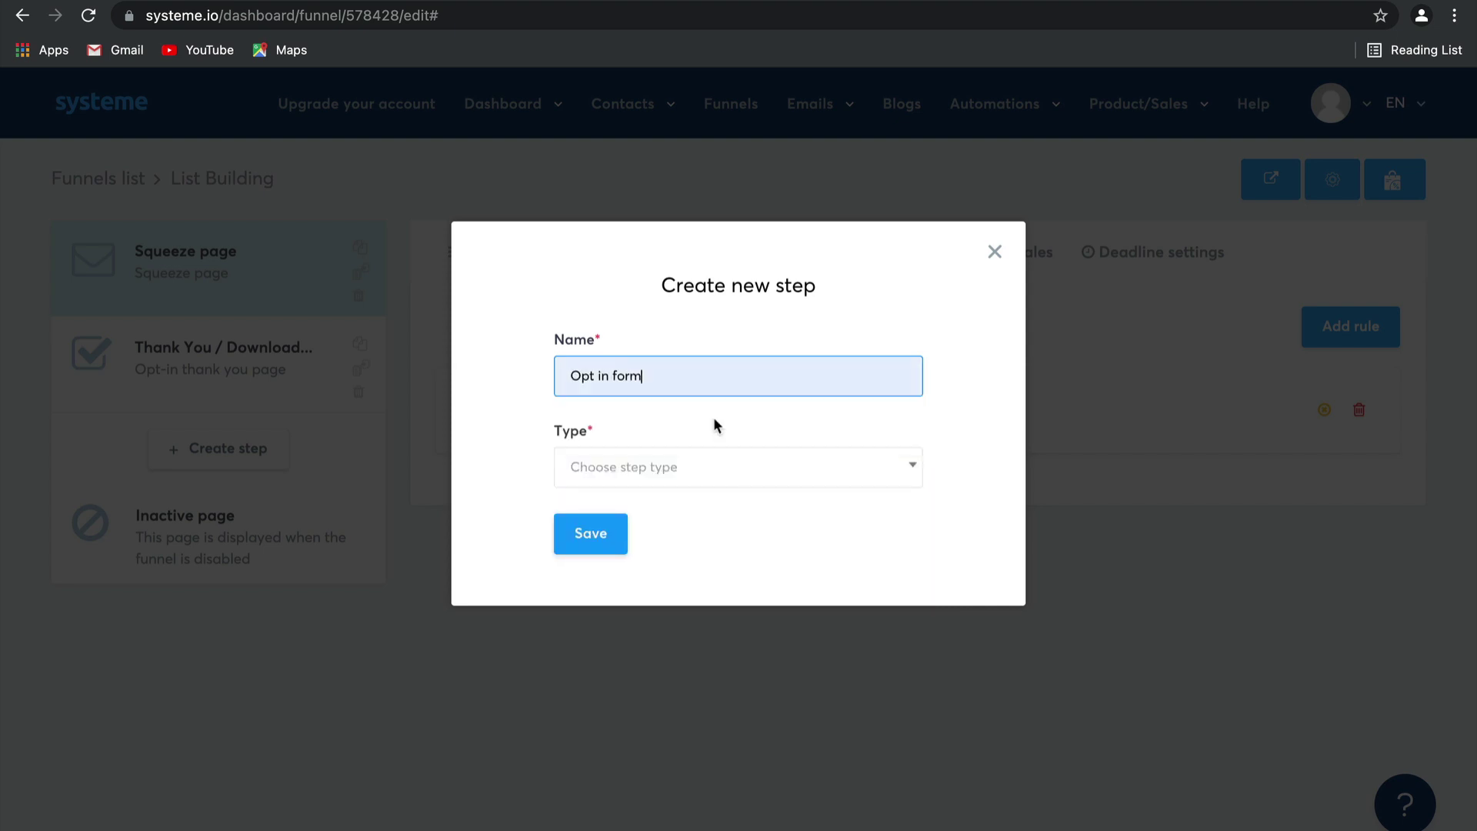
pyautogui.click(731, 478)
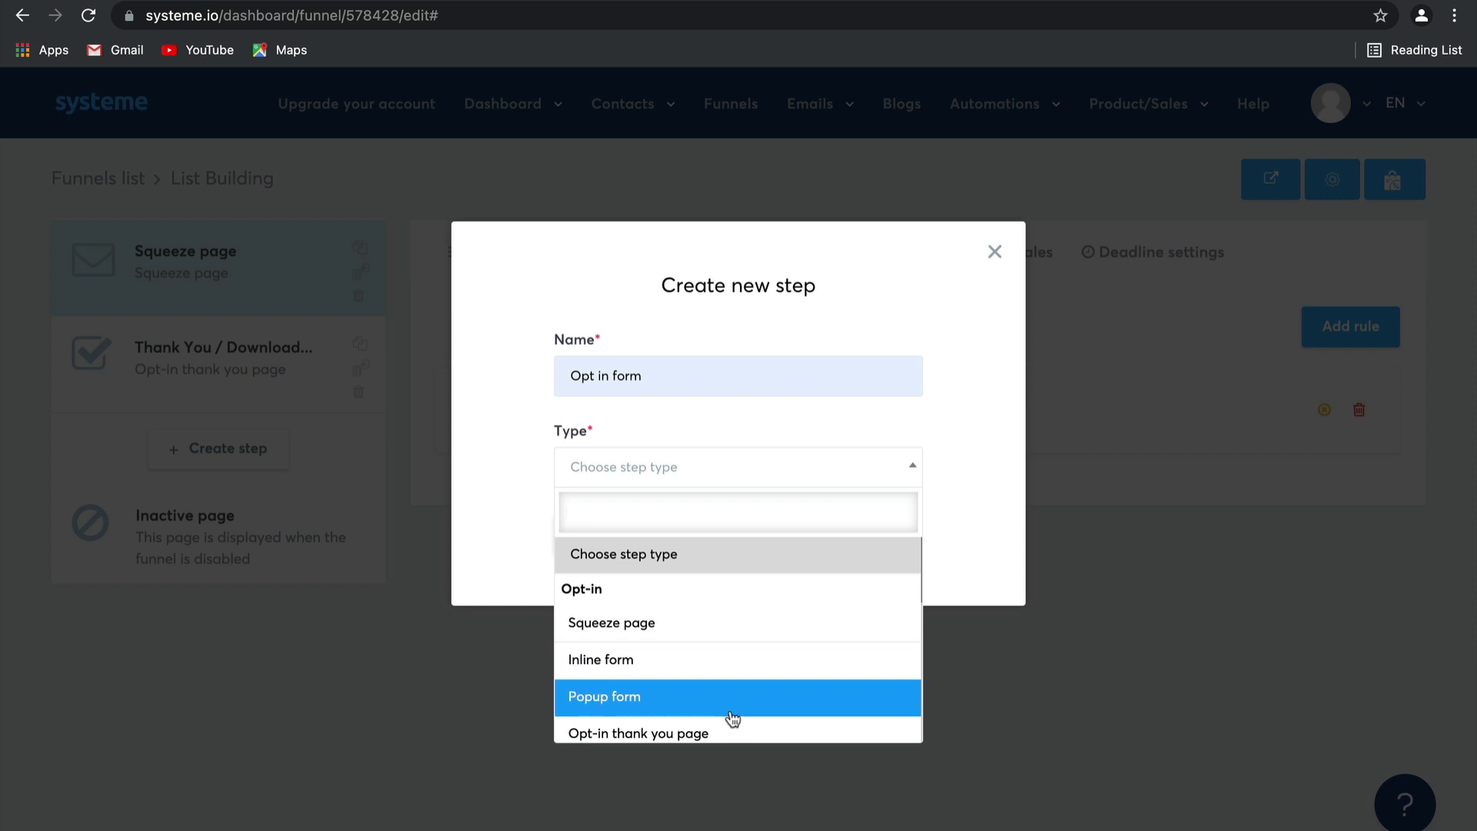
pyautogui.click(737, 665)
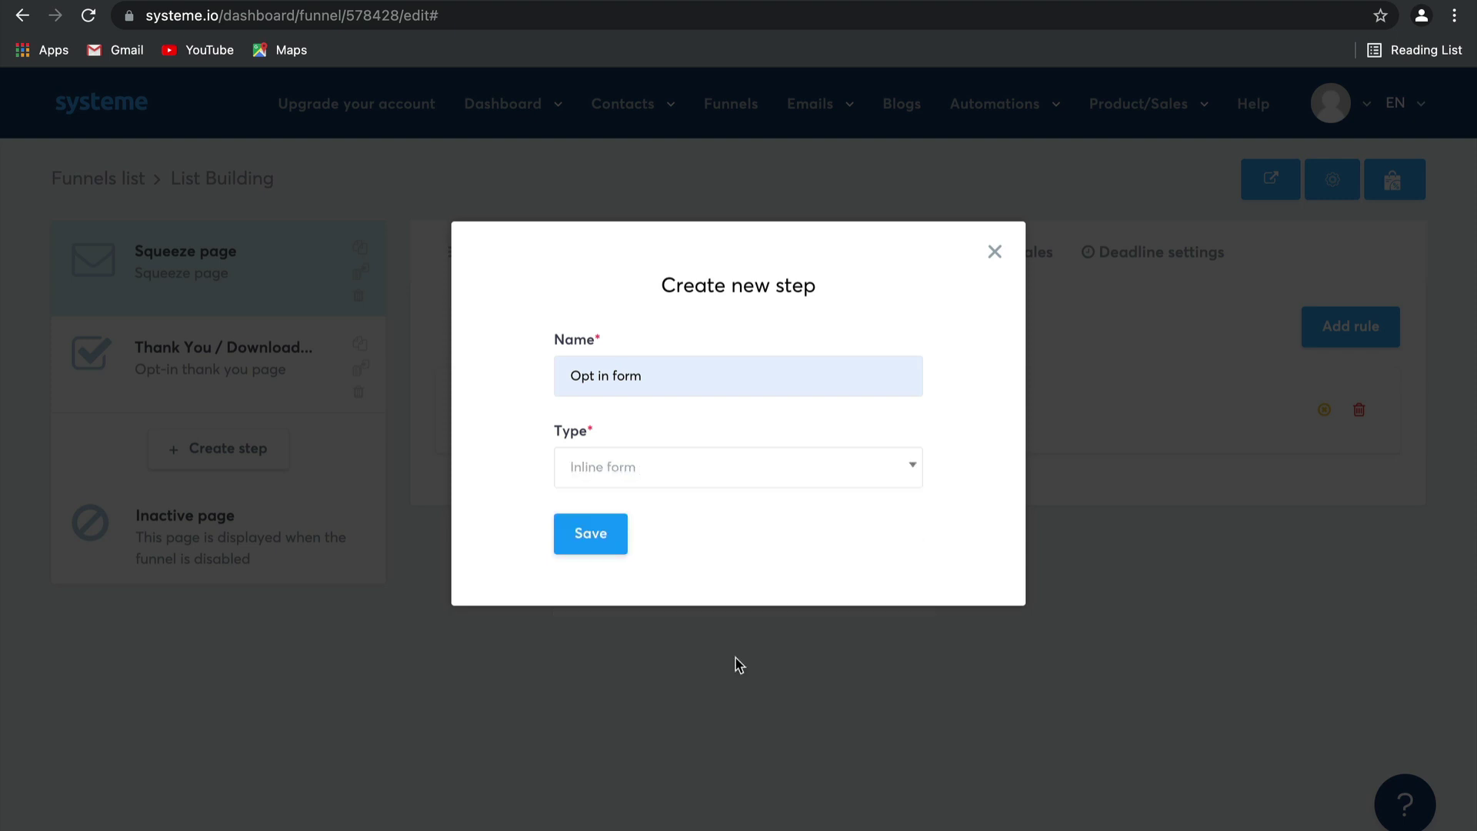
pyautogui.click(585, 533)
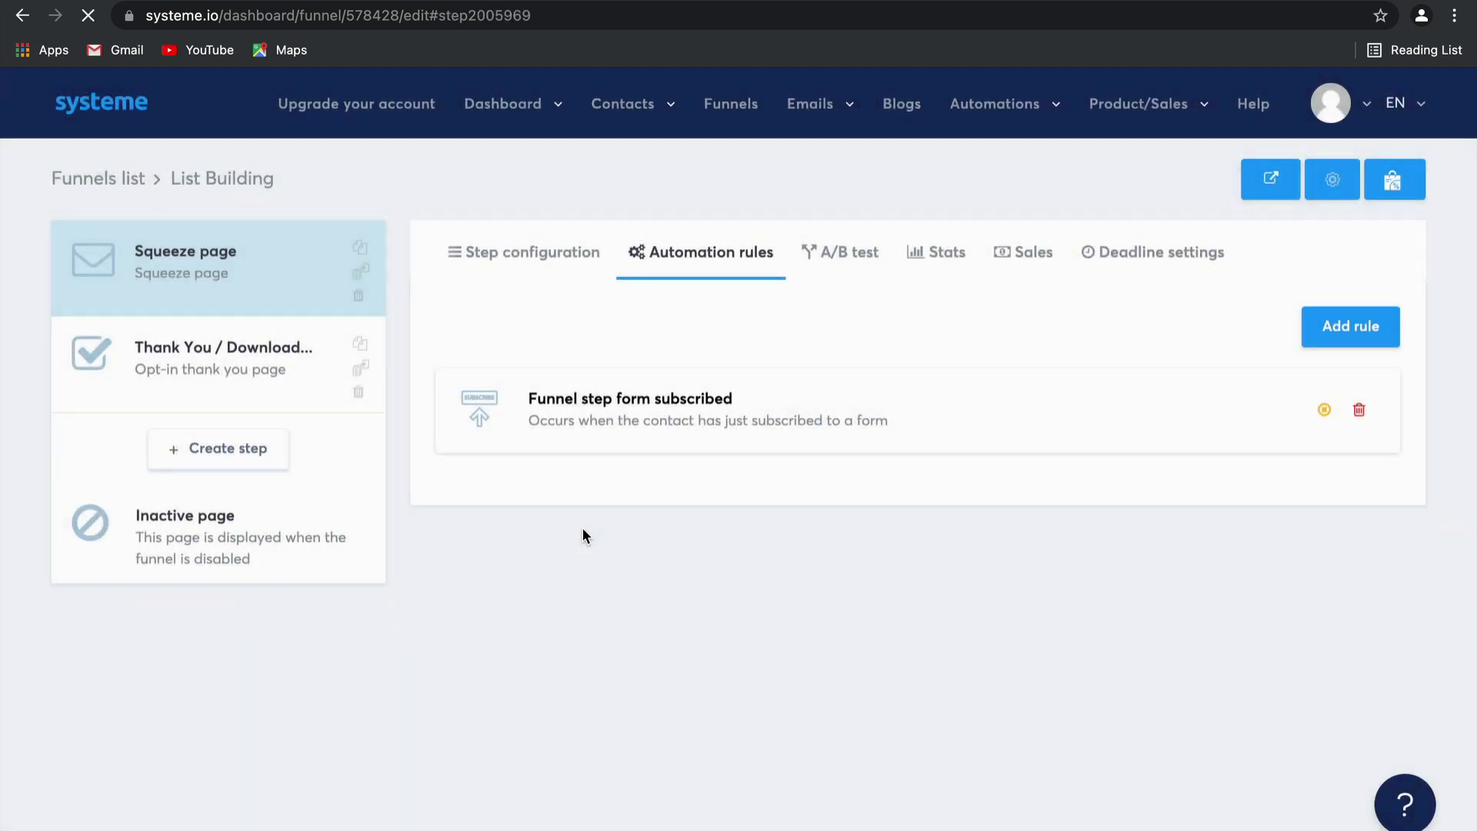
# Step: Apply the green 'Receive my tips by email' template to the Opt in form step
pyautogui.moveTo(1221, 764)
pyautogui.scroll(-5, 1220, 769)
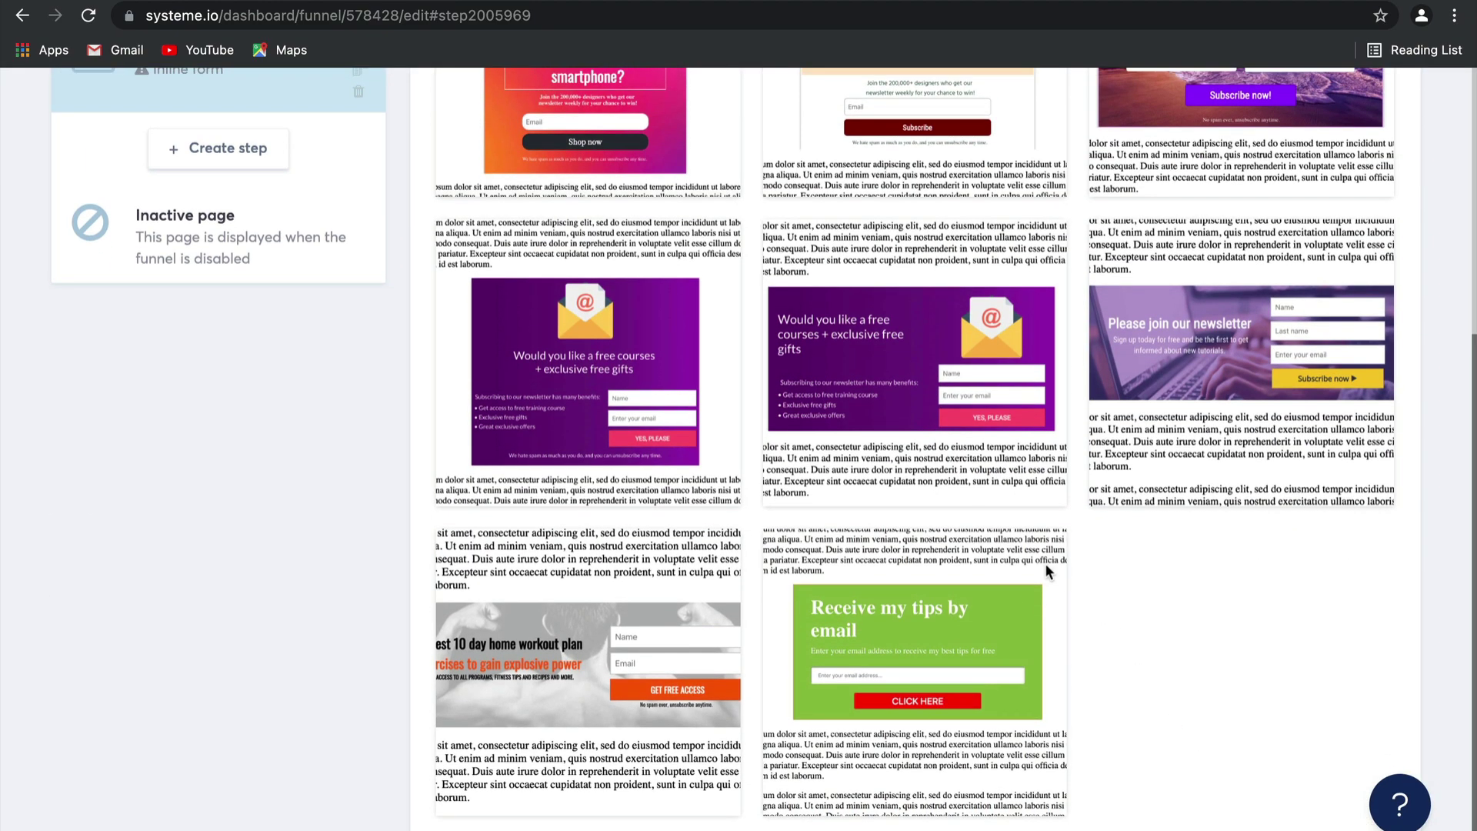
pyautogui.moveTo(931, 620)
pyautogui.click(835, 672)
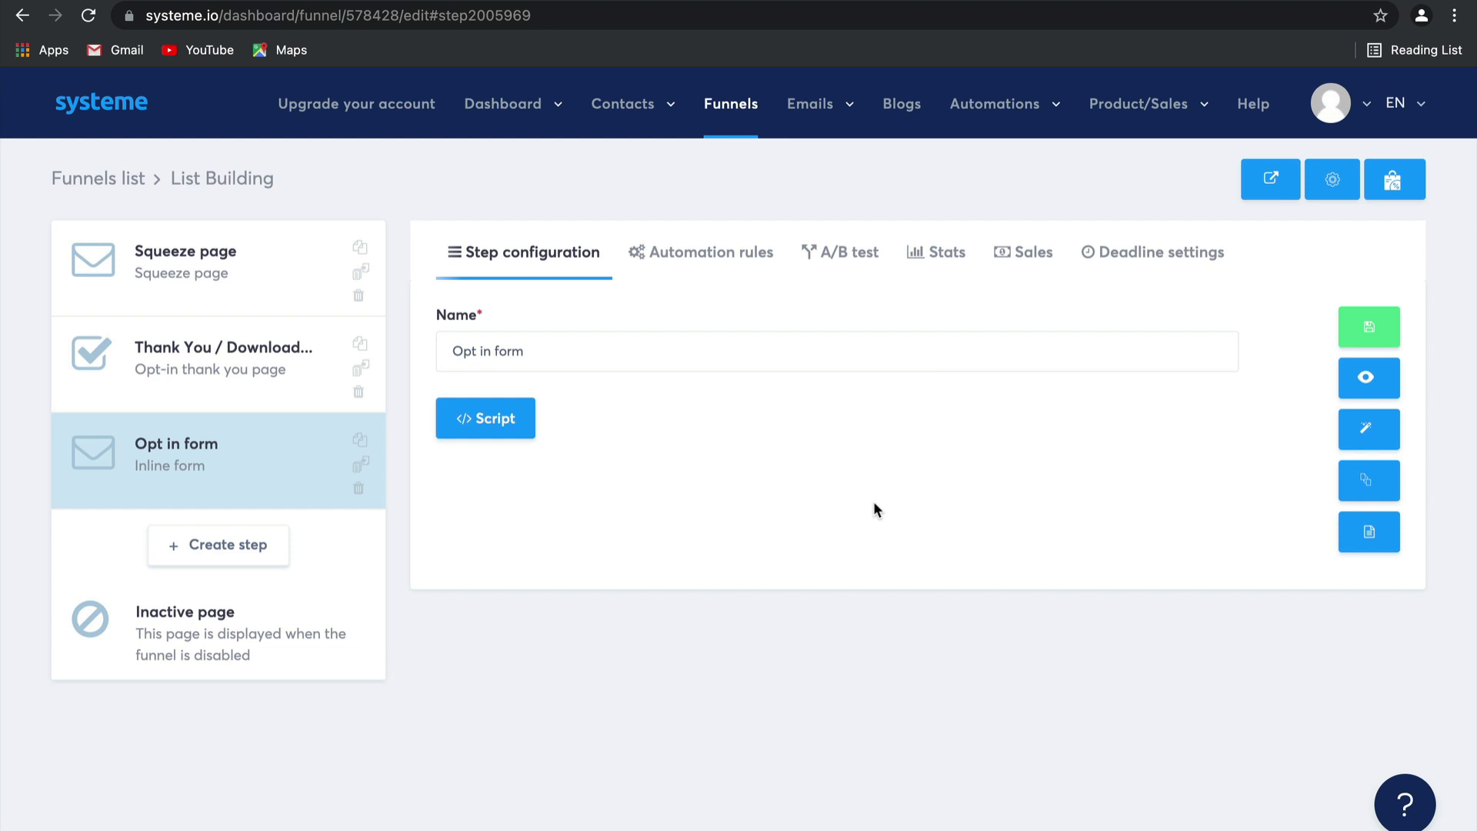
# Step: Open the Opt in form page in the editor and centre-align its headline and subtitle
pyautogui.click(1363, 432)
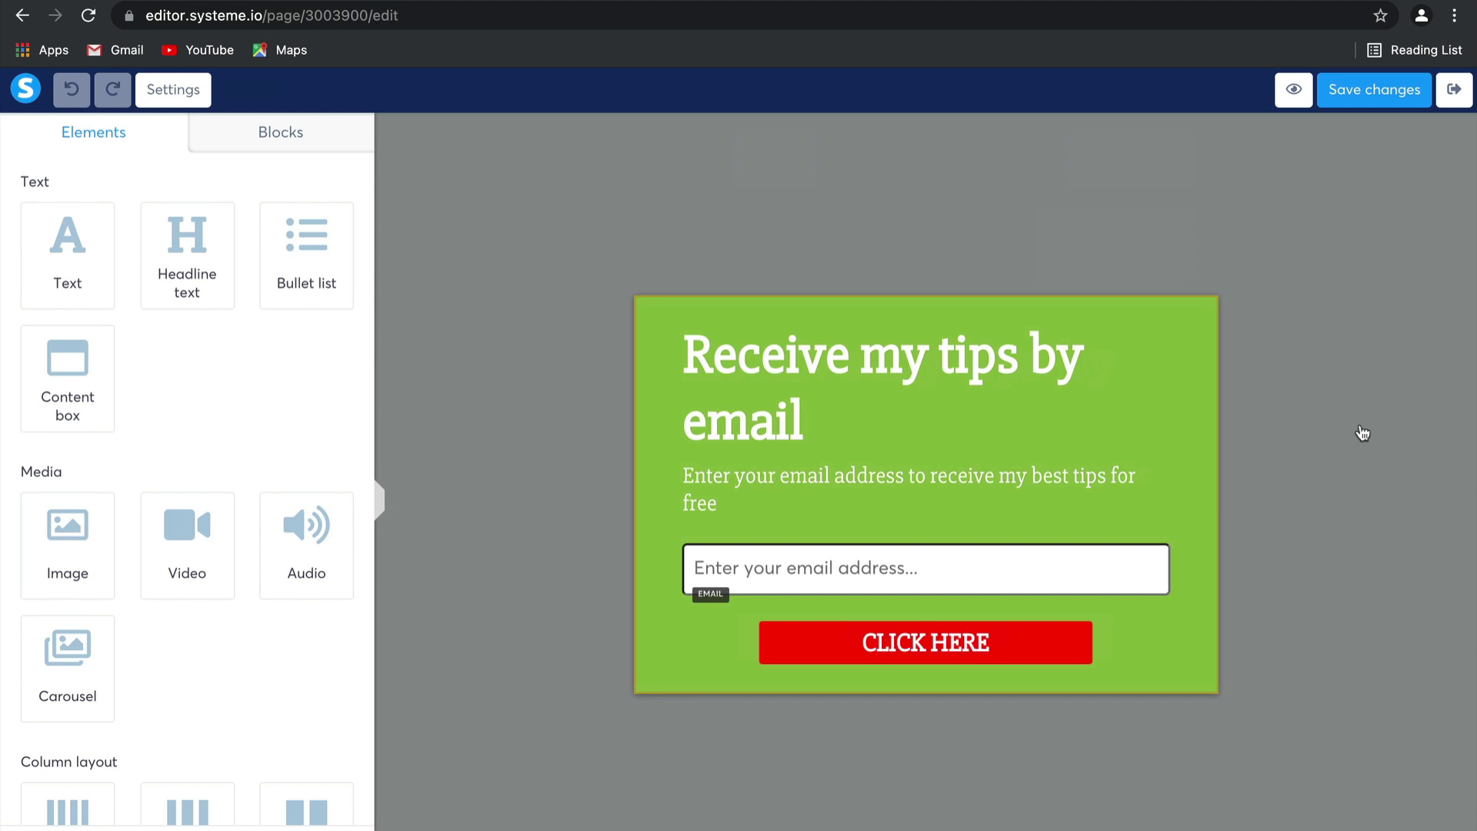
pyautogui.click(1006, 399)
pyautogui.scroll(-8, 228, 523)
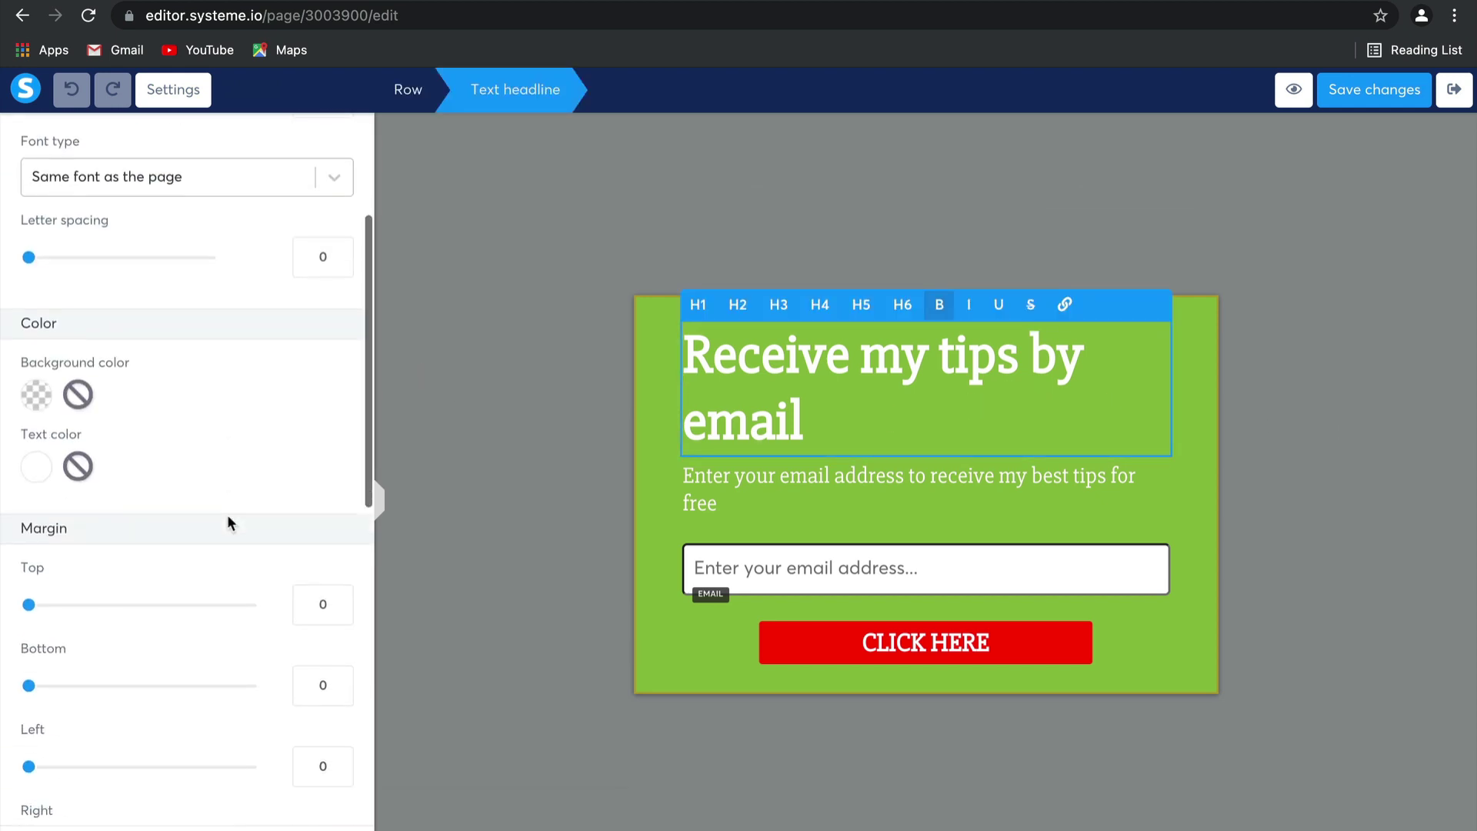
pyautogui.click(187, 532)
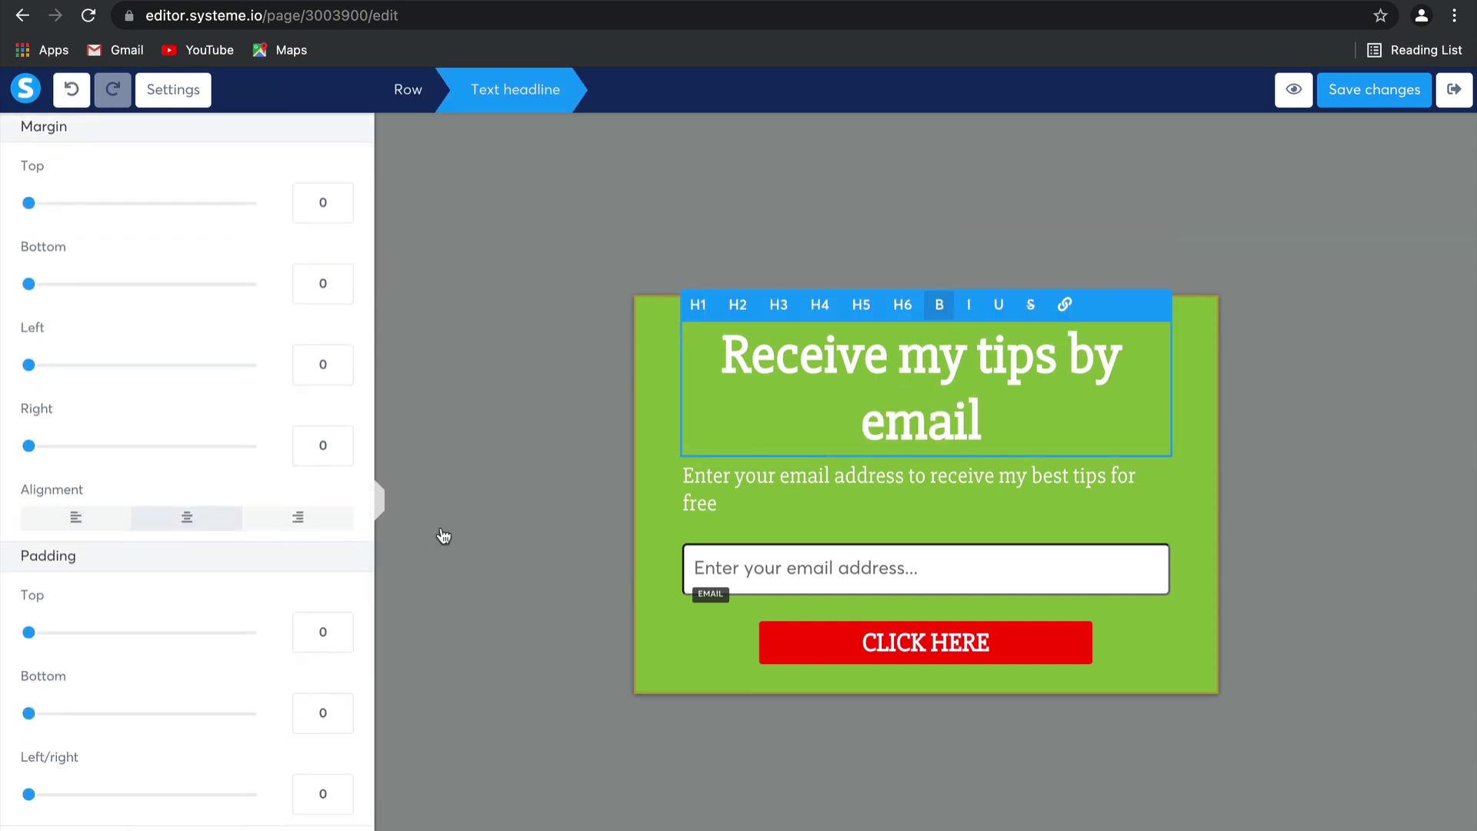
pyautogui.click(814, 478)
pyautogui.click(814, 478)
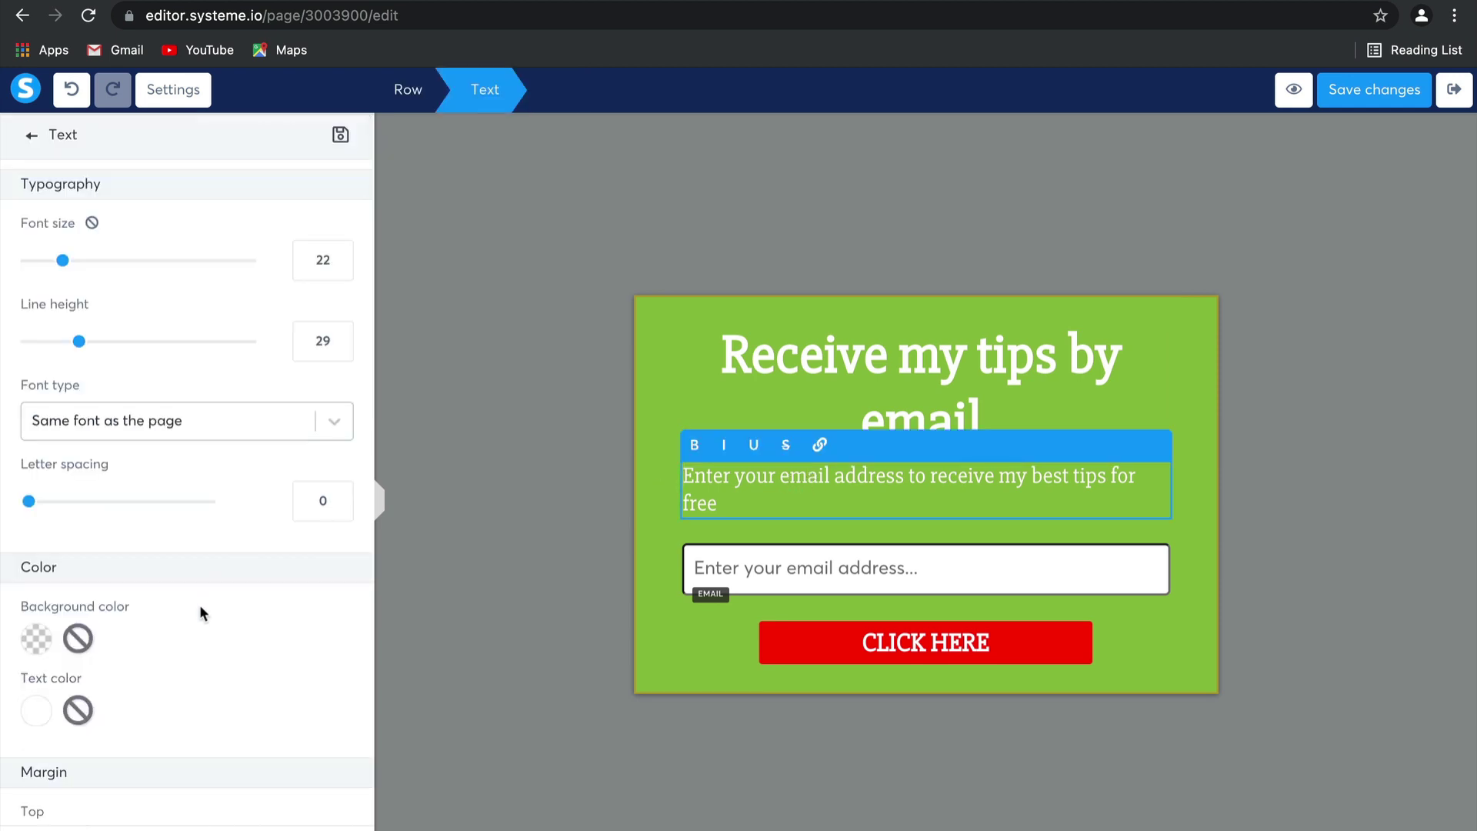
pyautogui.scroll(-8, 201, 611)
pyautogui.scroll(-1, 201, 616)
pyautogui.click(187, 489)
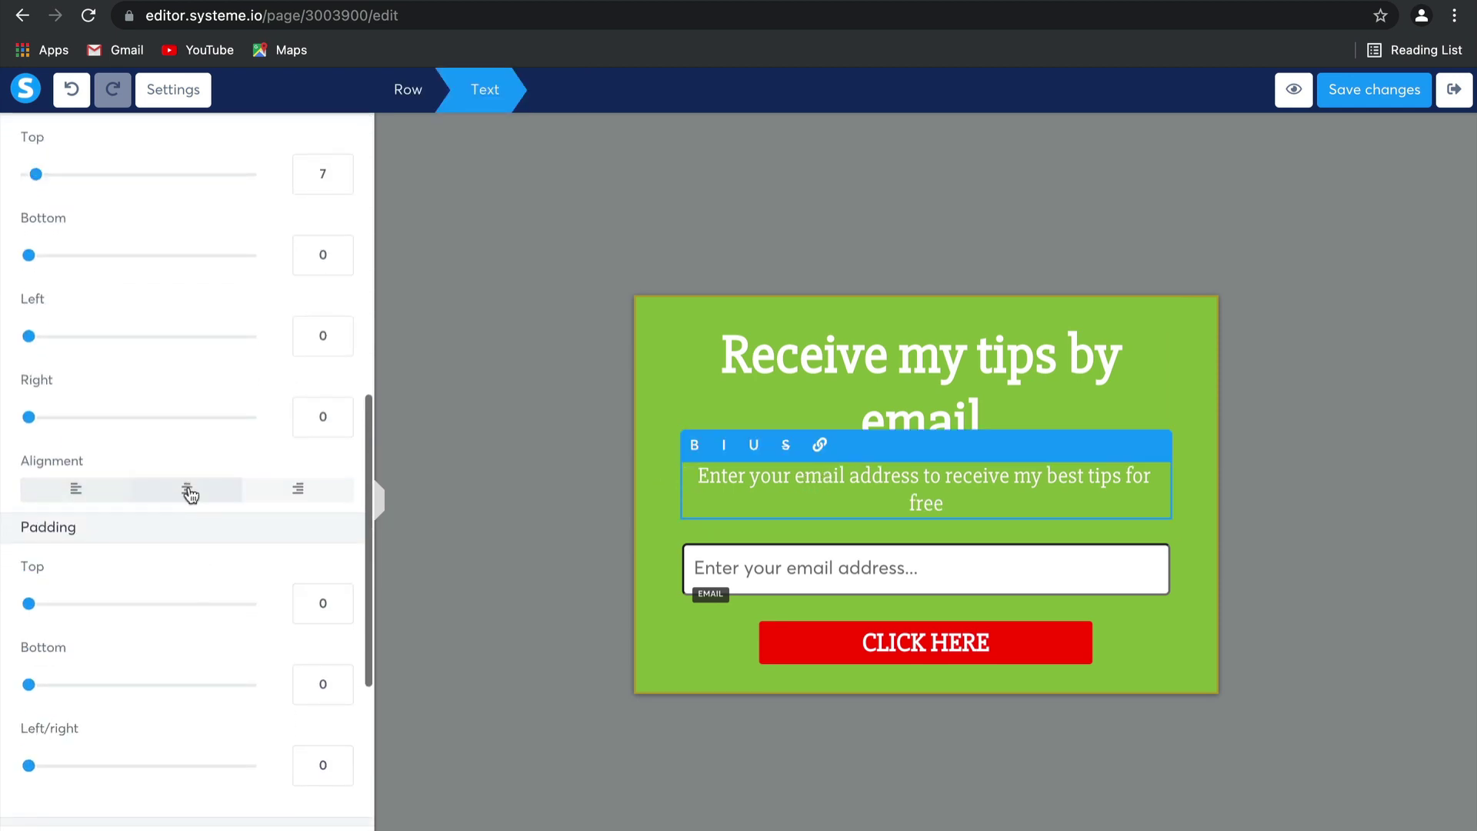
pyautogui.click(1005, 654)
# Step: Change the CLICK HERE button's background colour to yellow
pyautogui.click(1005, 654)
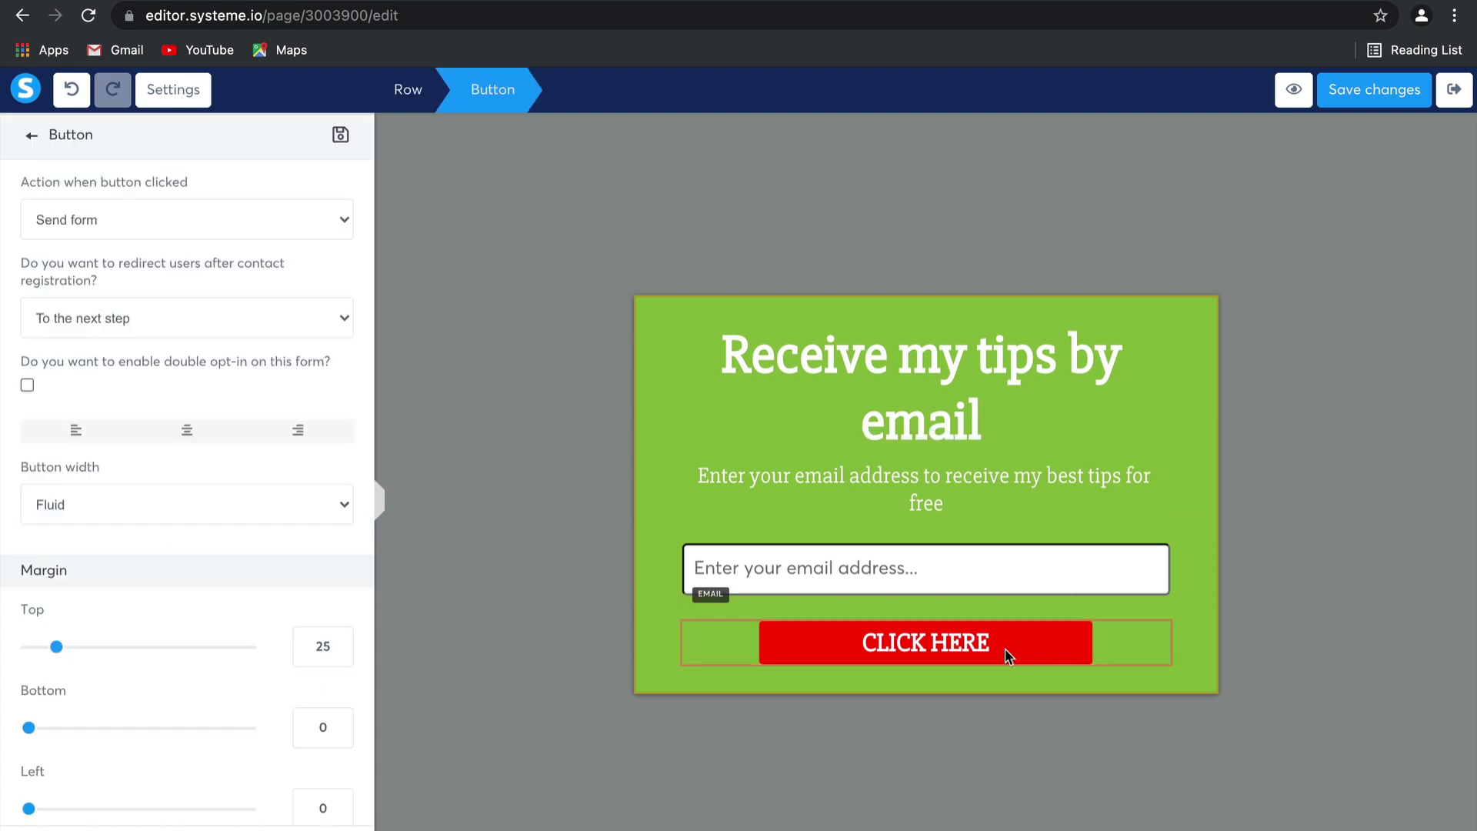
pyautogui.scroll(-4, 188, 526)
pyautogui.scroll(-10, 189, 530)
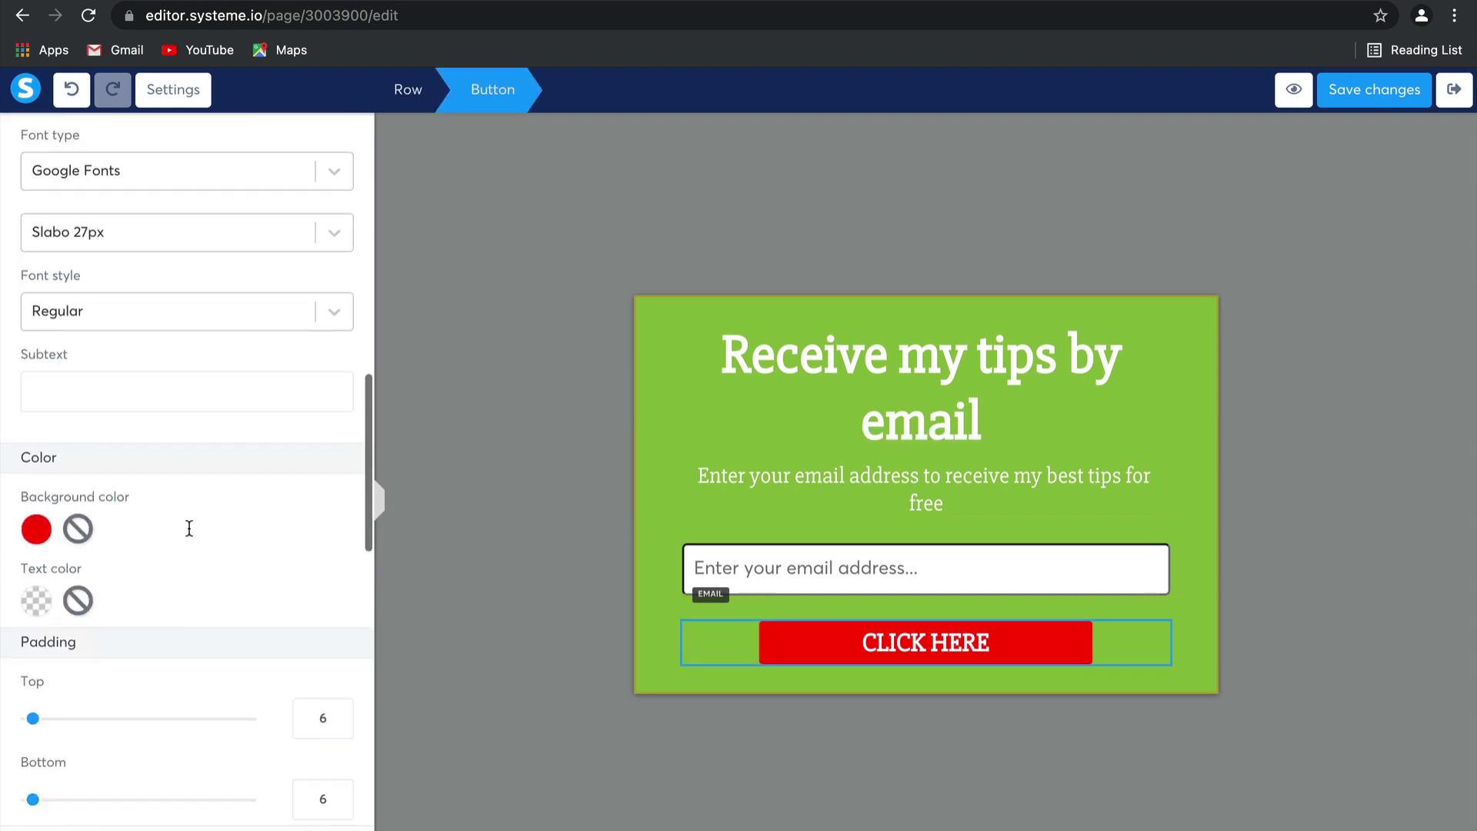
pyautogui.click(40, 534)
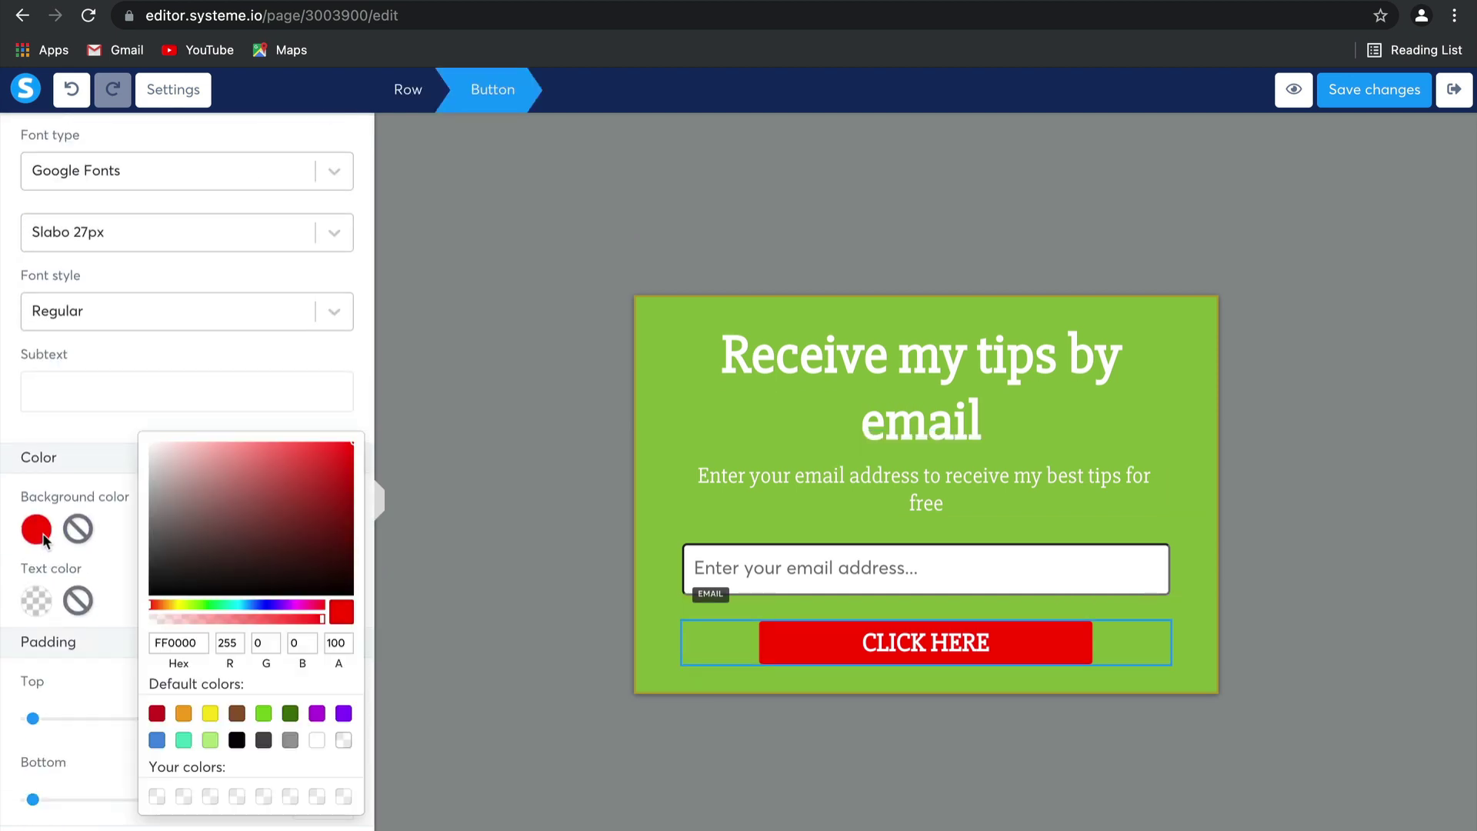
pyautogui.click(210, 714)
pyautogui.click(418, 681)
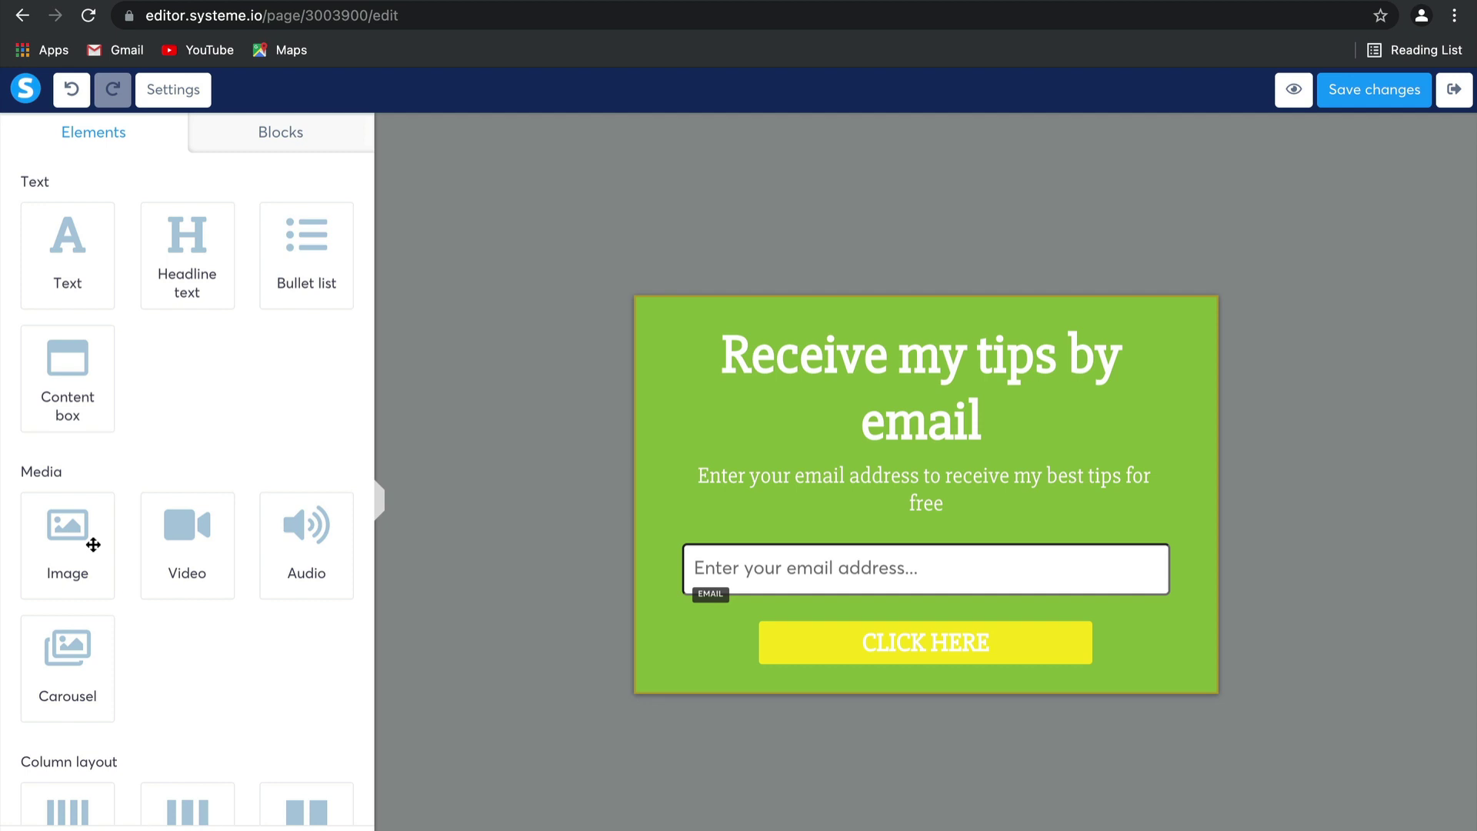
pyautogui.moveTo(93, 544); pyautogui.dragTo(935, 503)
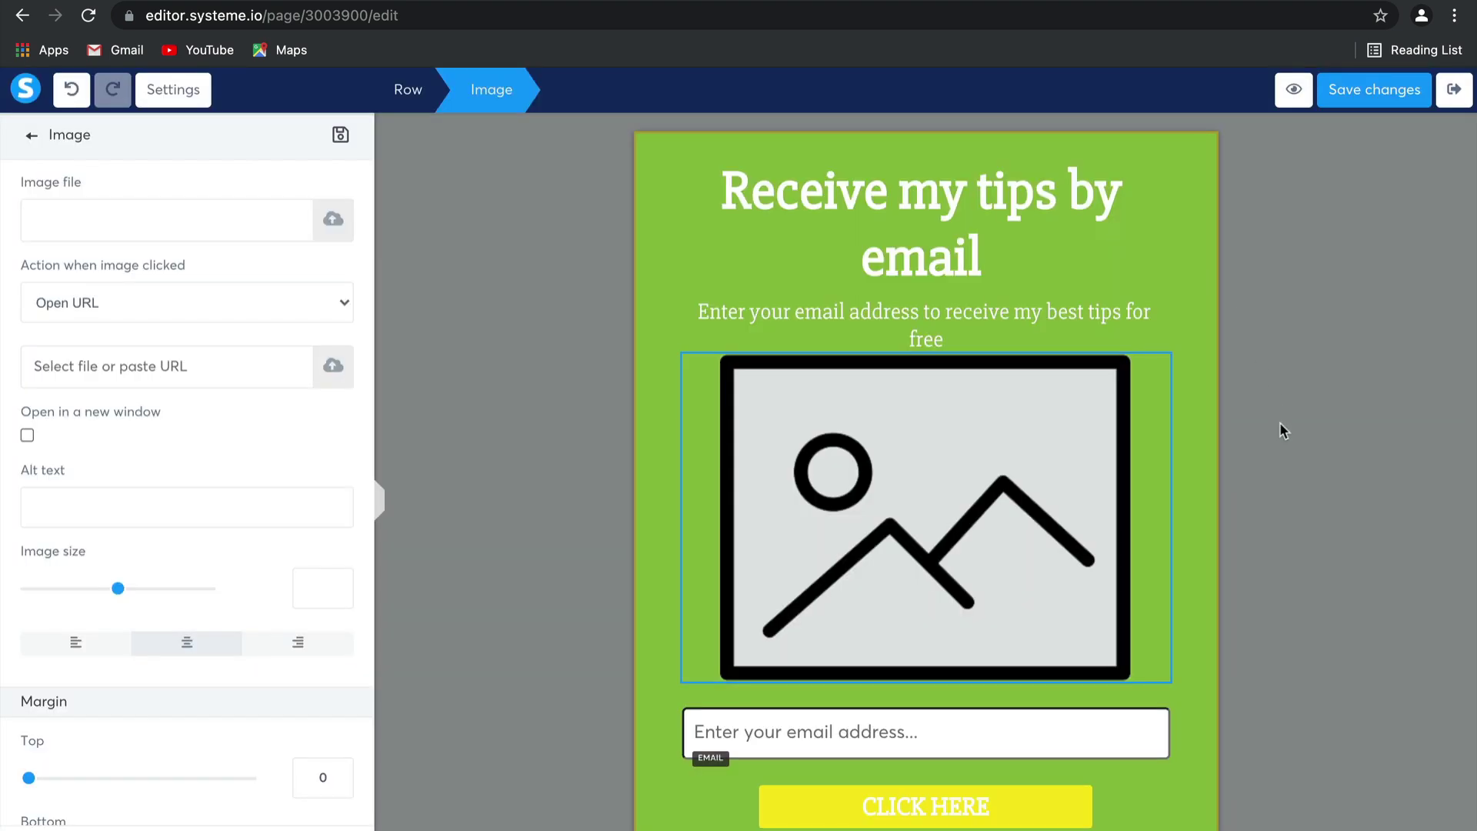
pyautogui.press('Escape')
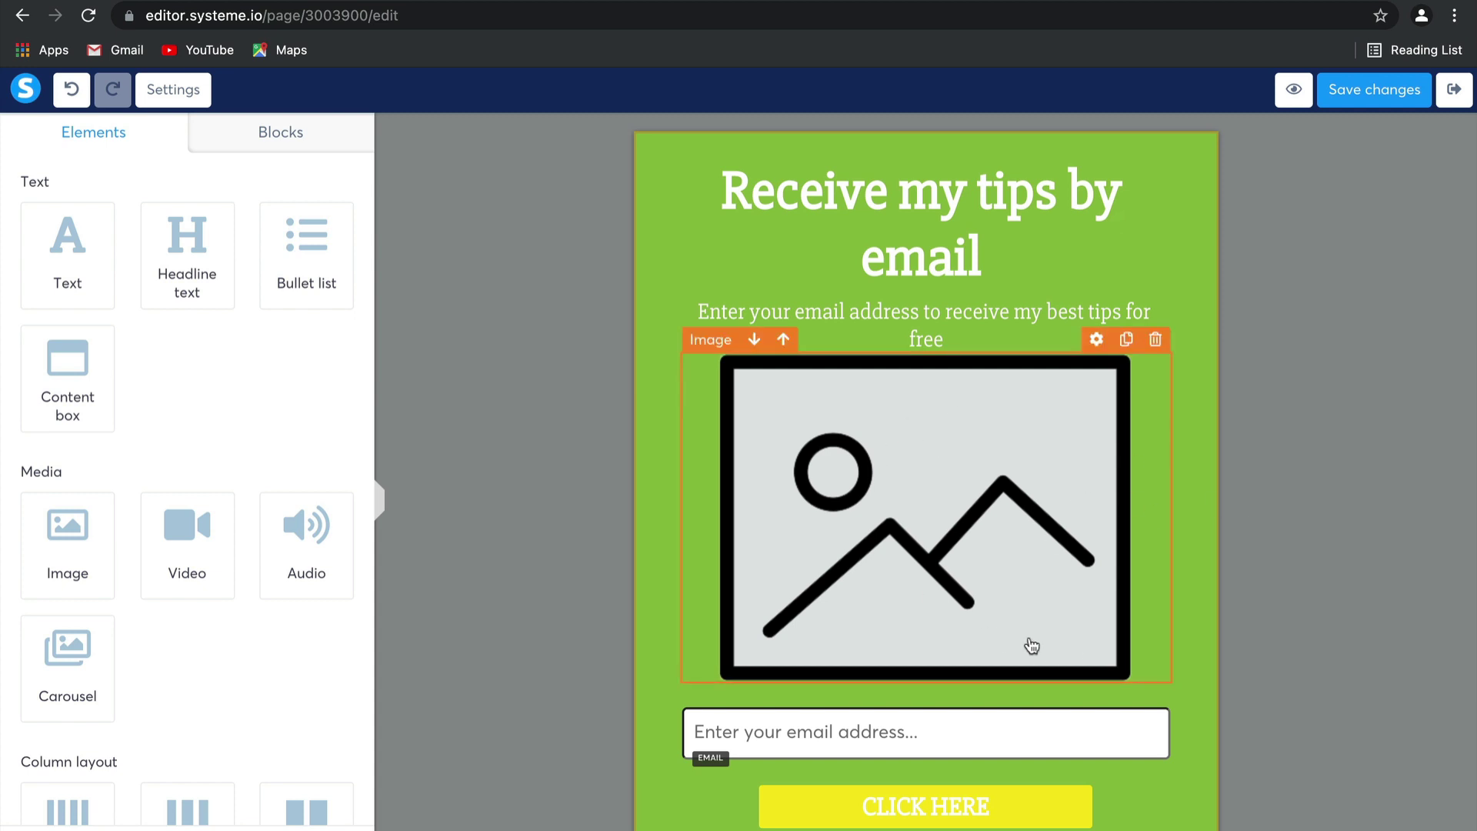
# Step: Delete the added image and place the headline and subtitle side by side in a new two-column row
pyautogui.click(1155, 339)
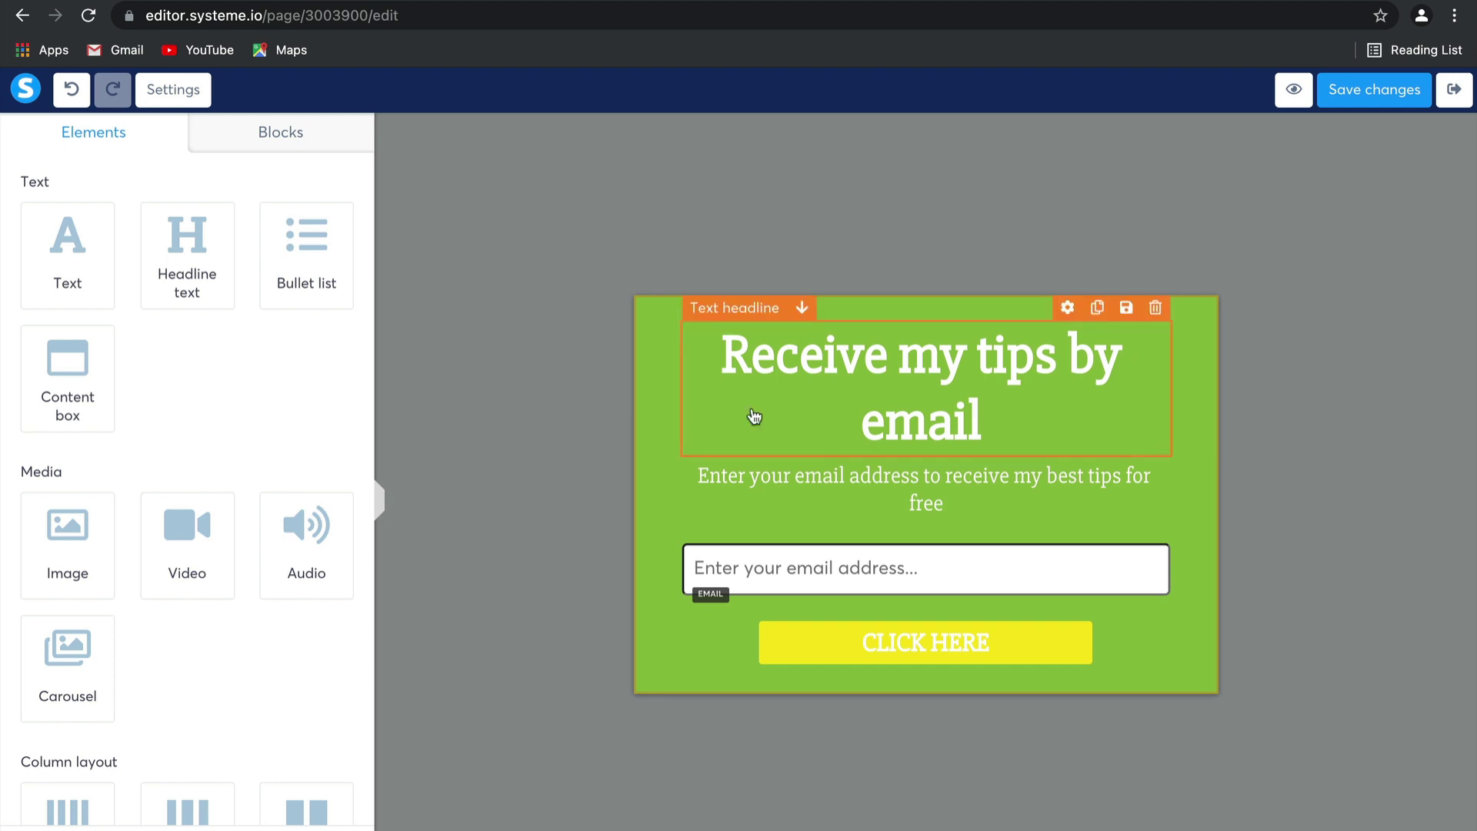
pyautogui.scroll(-2, 166, 704)
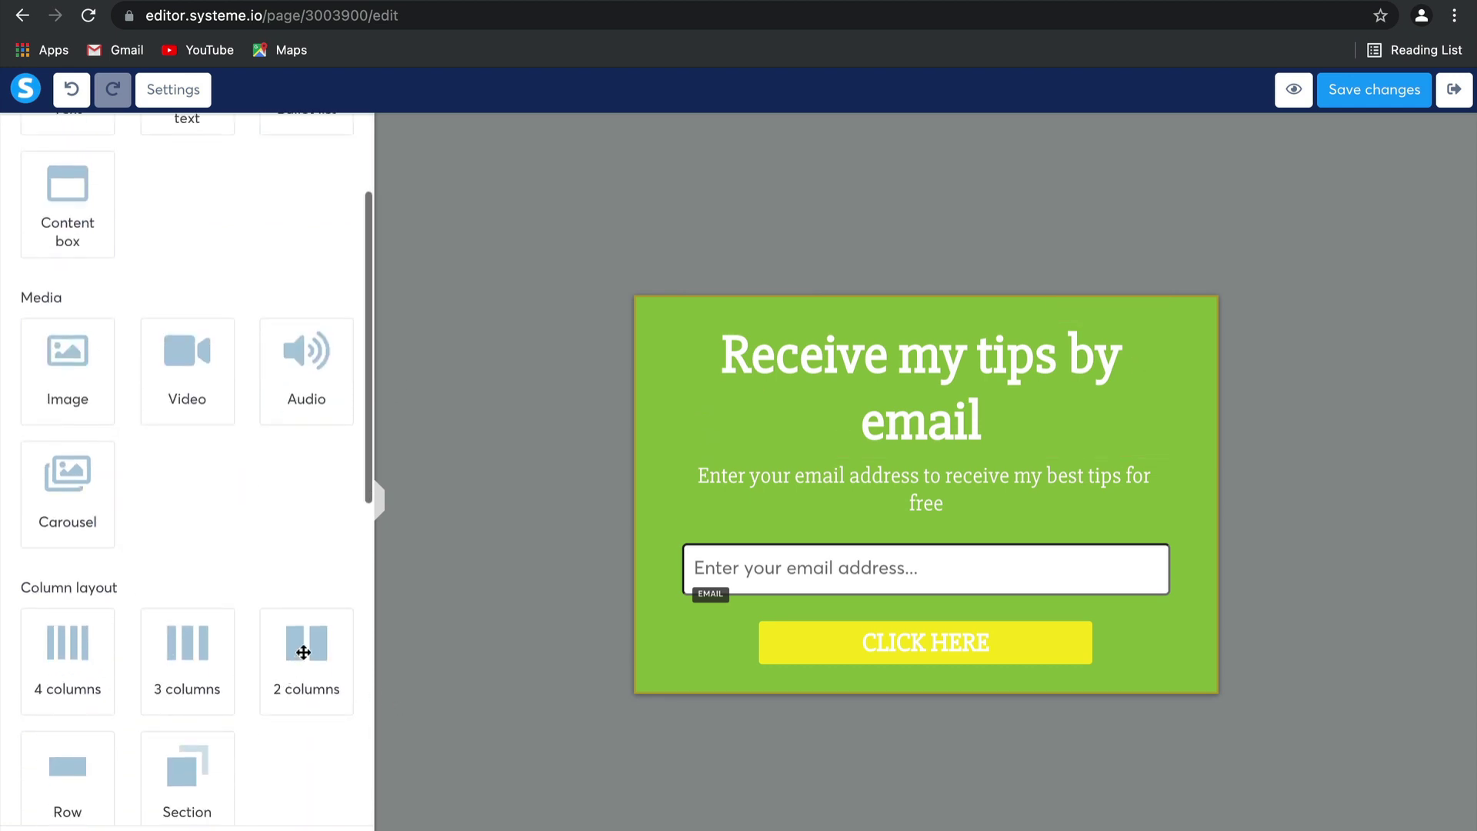
pyautogui.moveTo(301, 662); pyautogui.dragTo(836, 452)
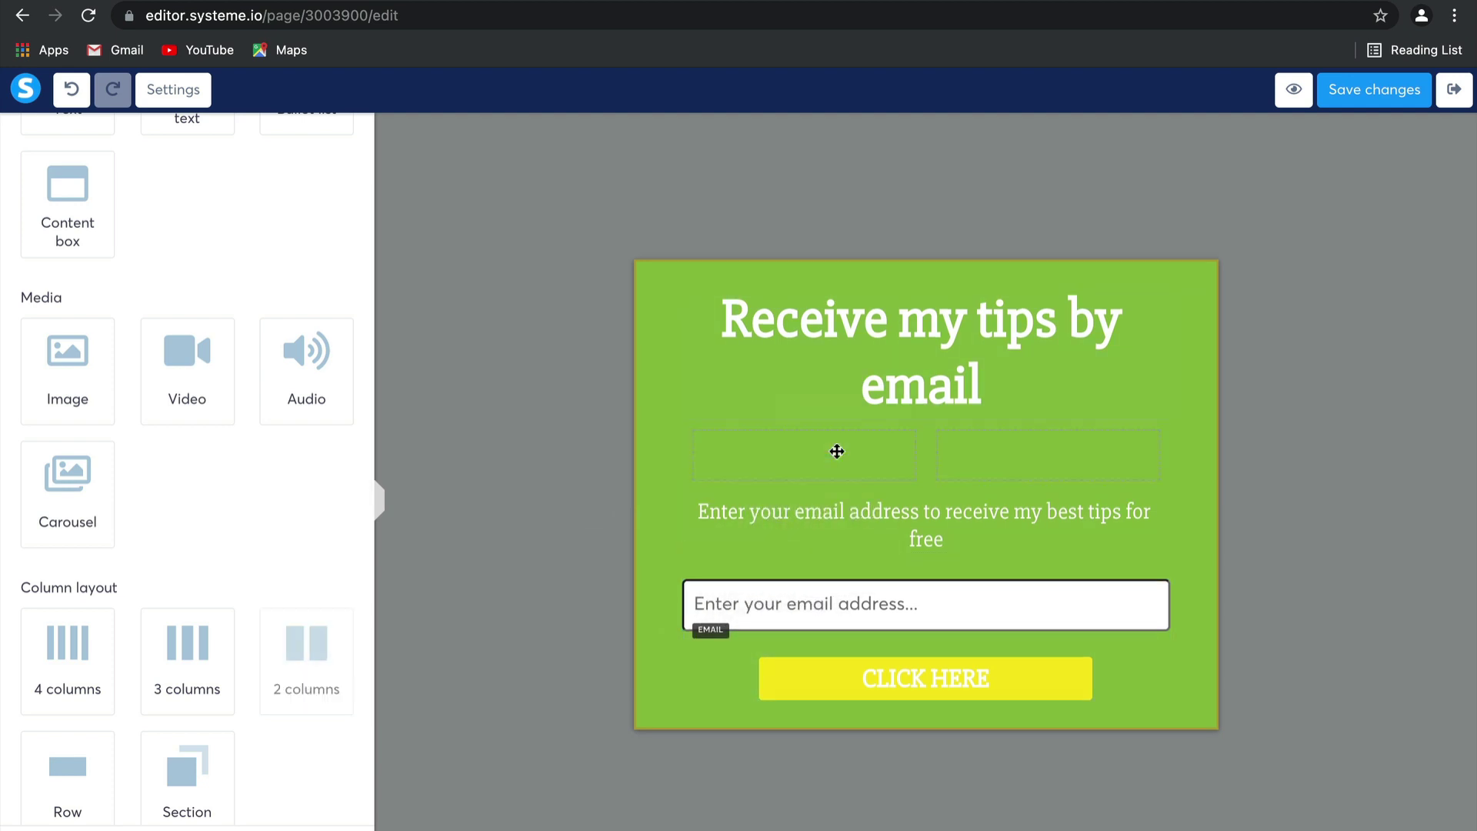
pyautogui.moveTo(931, 331); pyautogui.dragTo(834, 449)
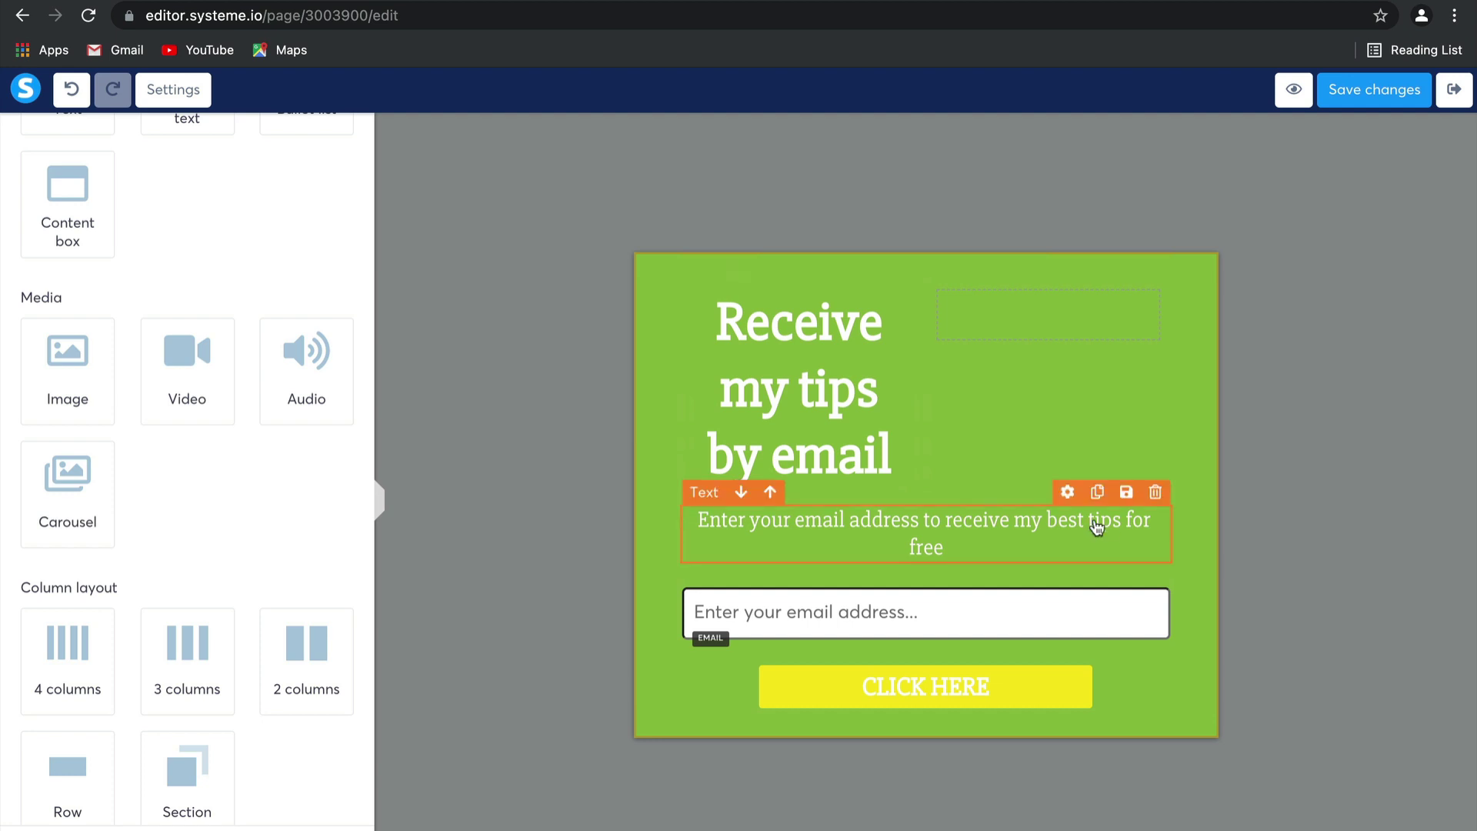
pyautogui.moveTo(1072, 528); pyautogui.dragTo(1080, 302)
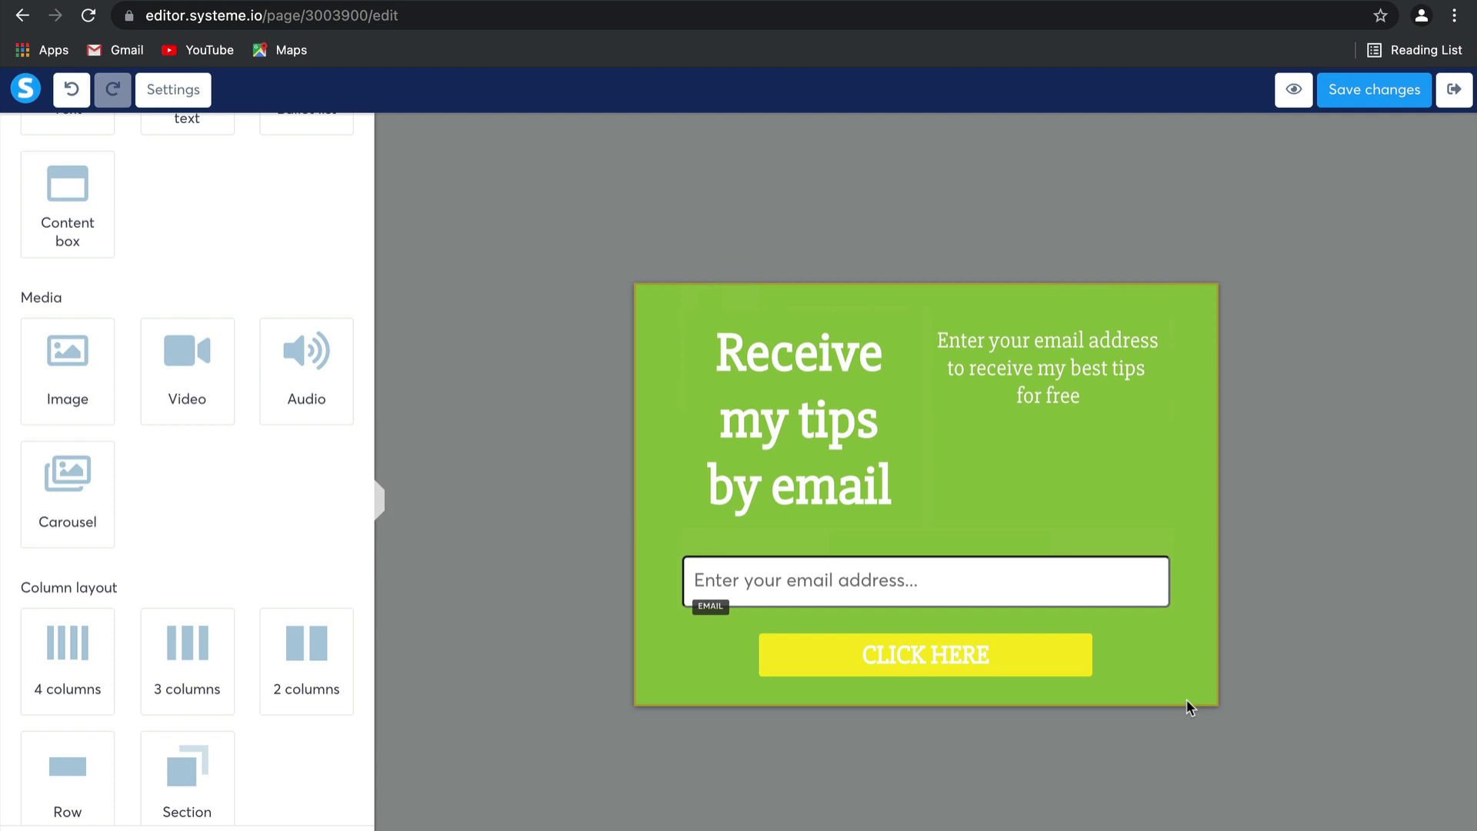
pyautogui.scroll(-10, 294, 566)
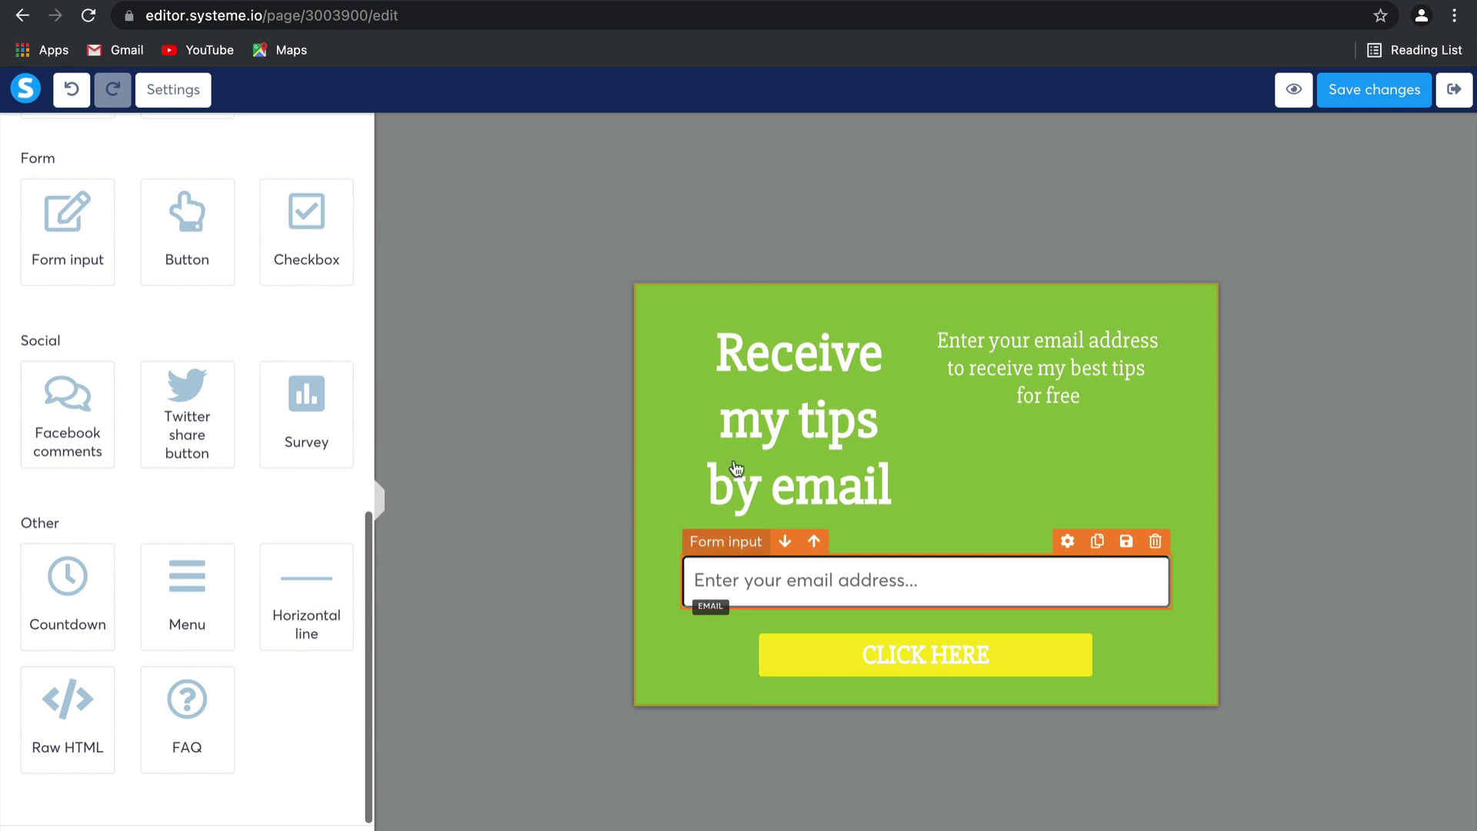
pyautogui.click(759, 370)
pyautogui.scroll(-4, 249, 600)
pyautogui.scroll(-9, 251, 606)
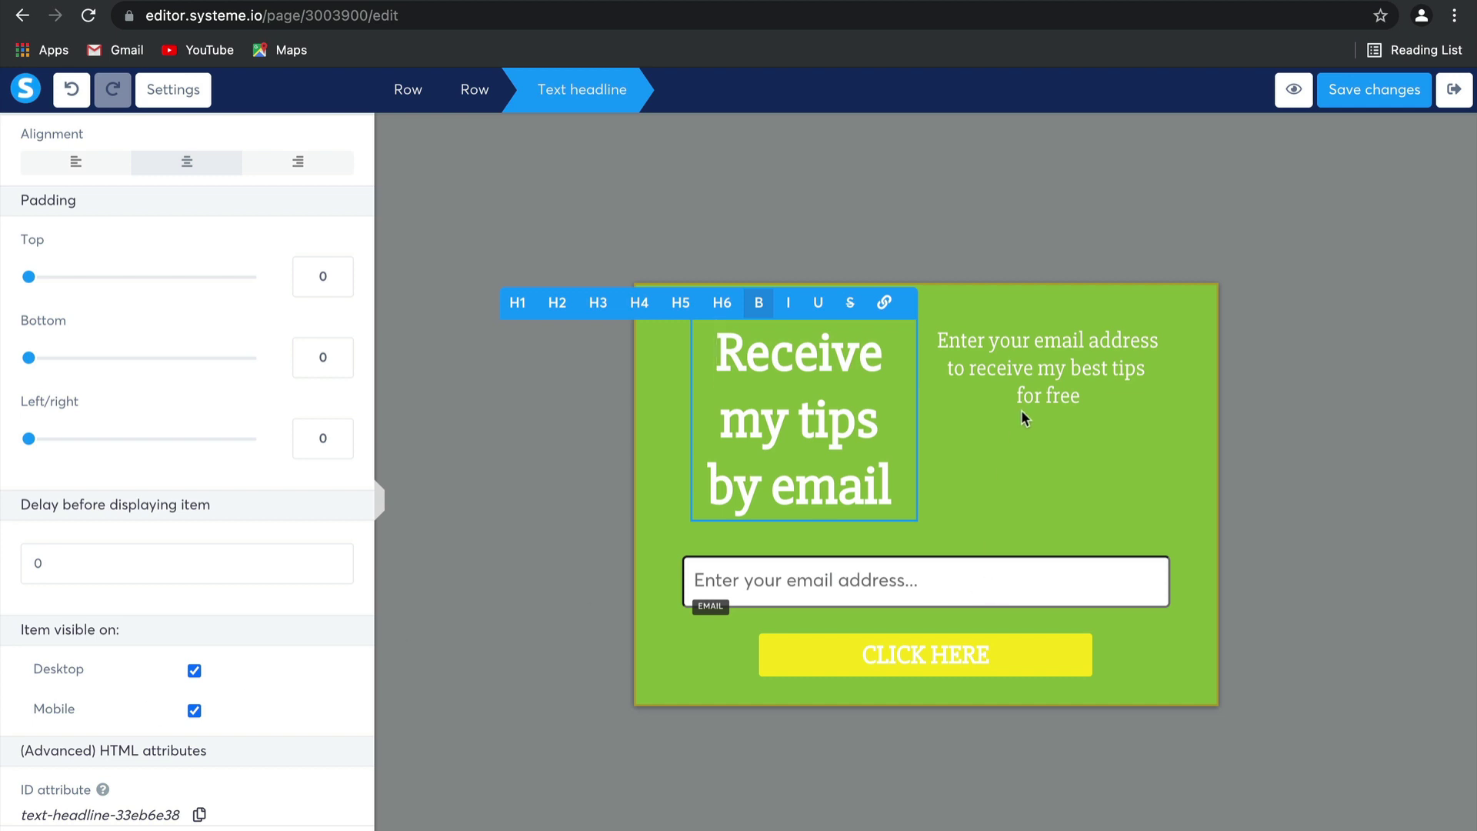
pyautogui.click(1032, 455)
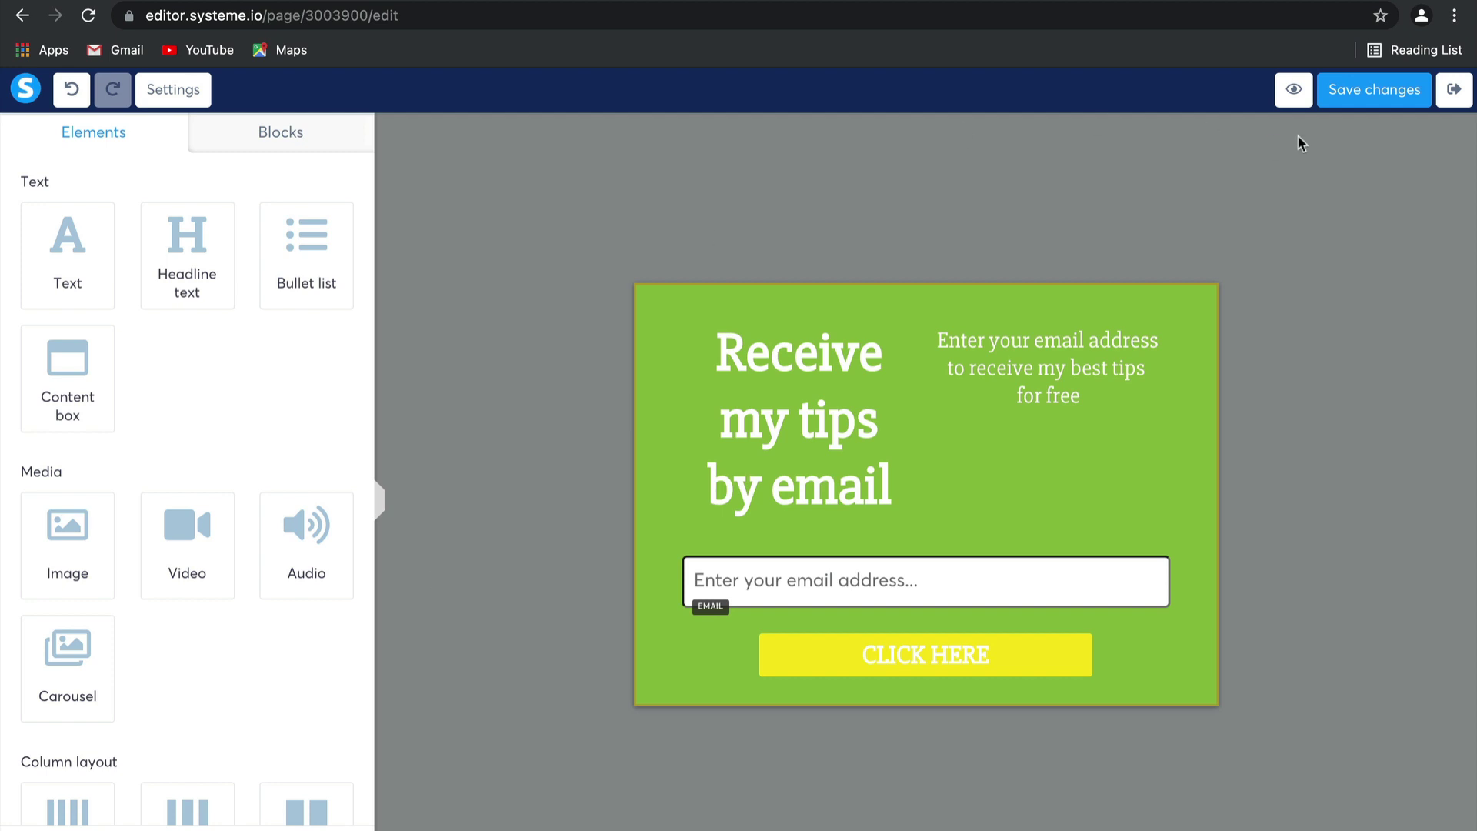
# Step: Save the edited opt-in form page and exit the editor back to the List Building funnel
pyautogui.click(1388, 87)
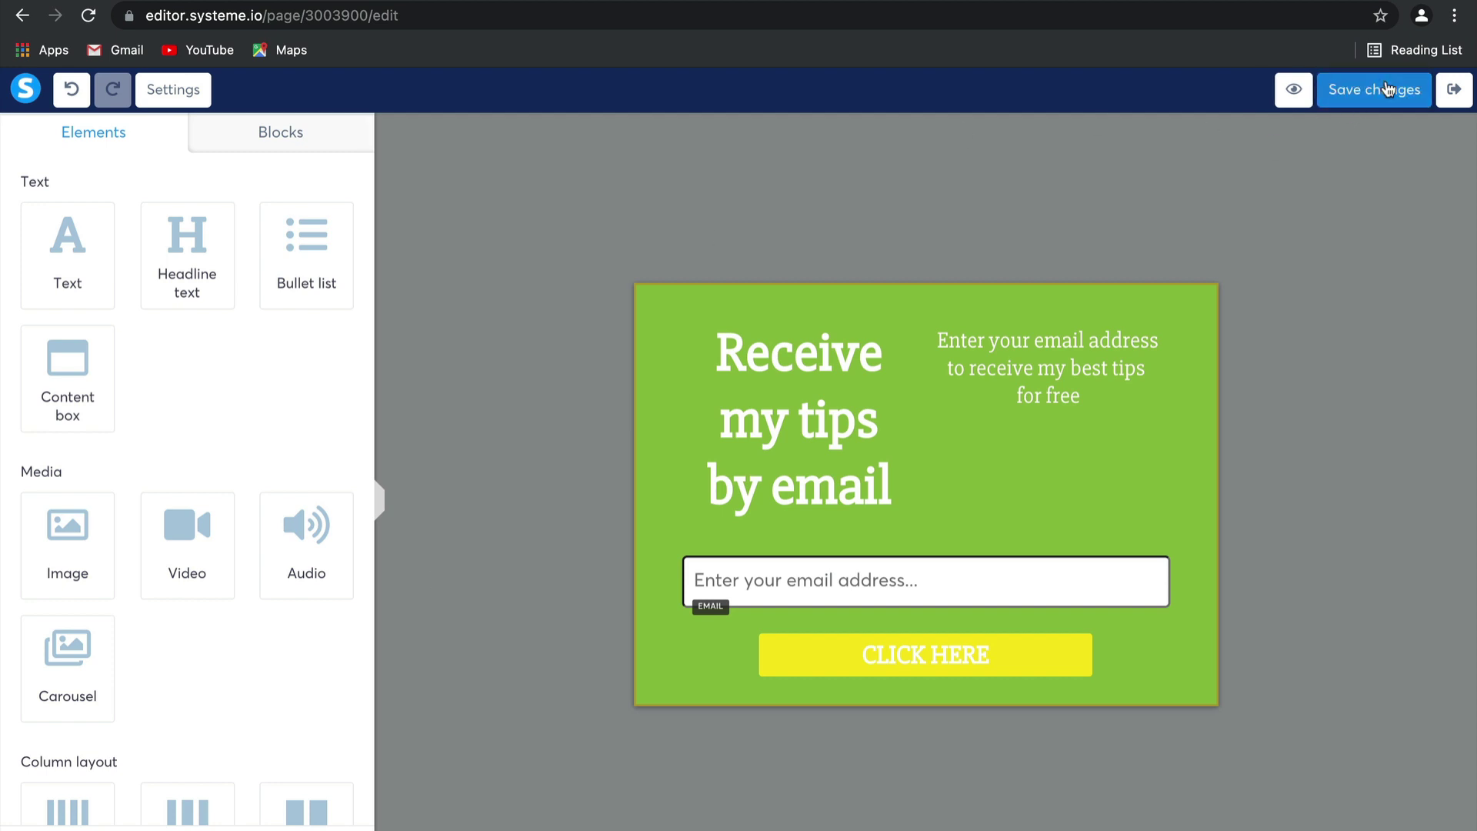
pyautogui.click(1454, 89)
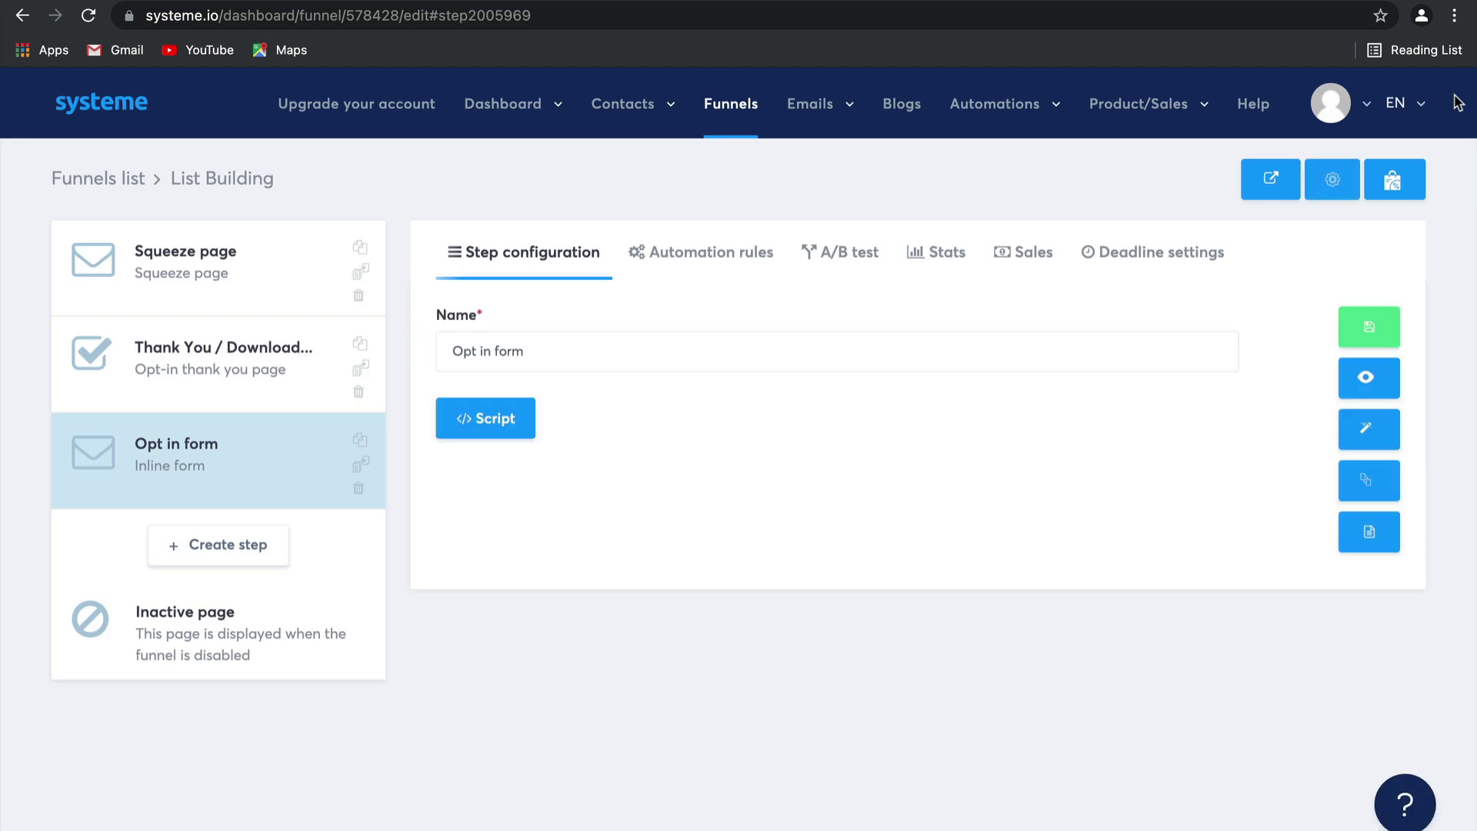